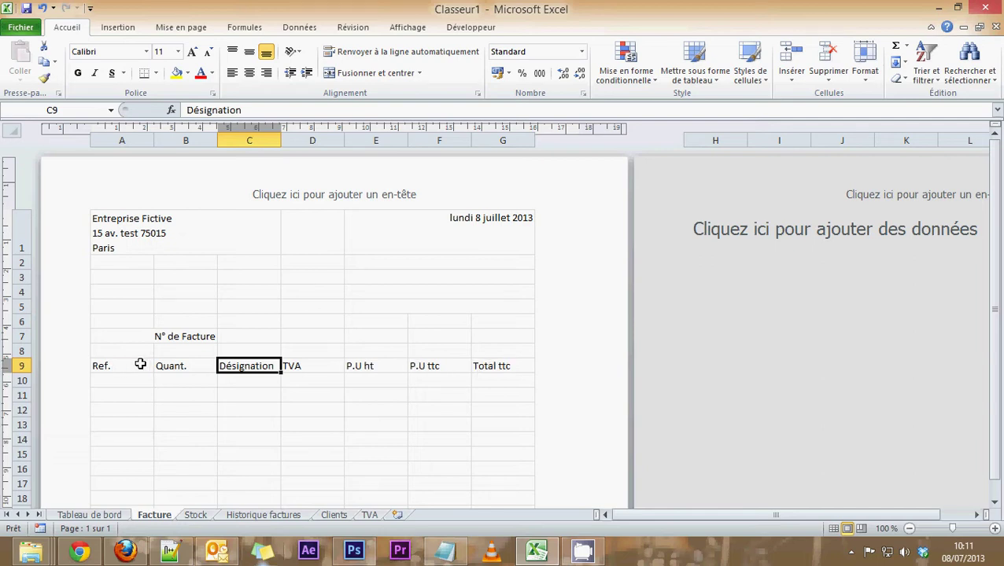
Step: Frame the company address block A1:C1 with Bordures extérieures
{"action": "left_click", "coordinate": [171, 228]}
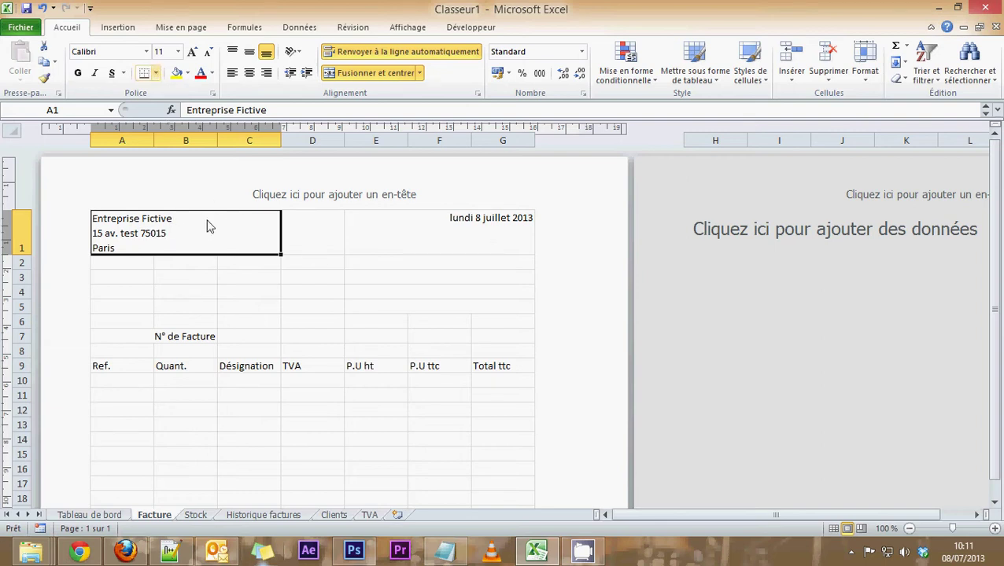
{"action": "left_click", "coordinate": [253, 293]}
{"action": "left_click", "coordinate": [144, 234]}
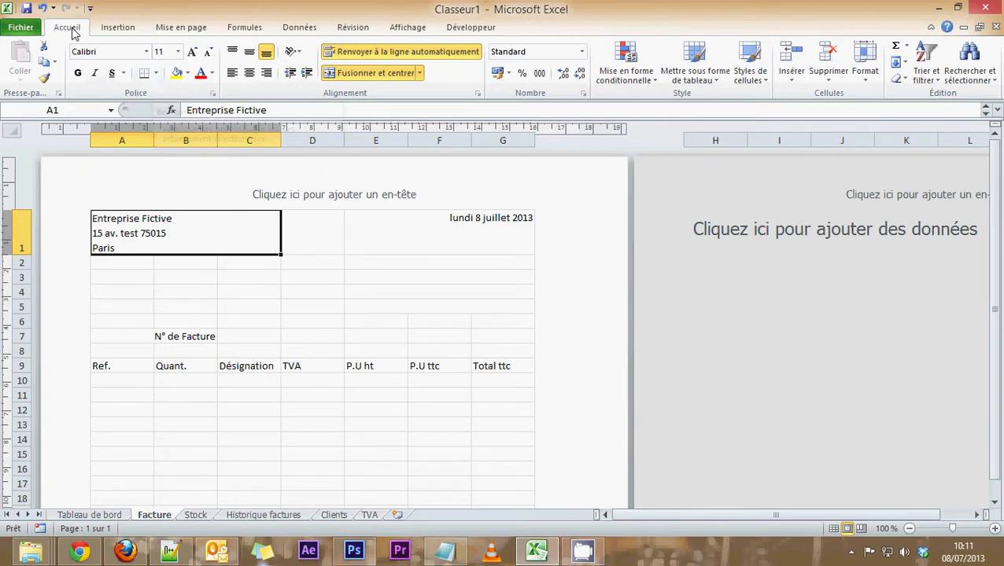
{"action": "left_click", "coordinate": [155, 73]}
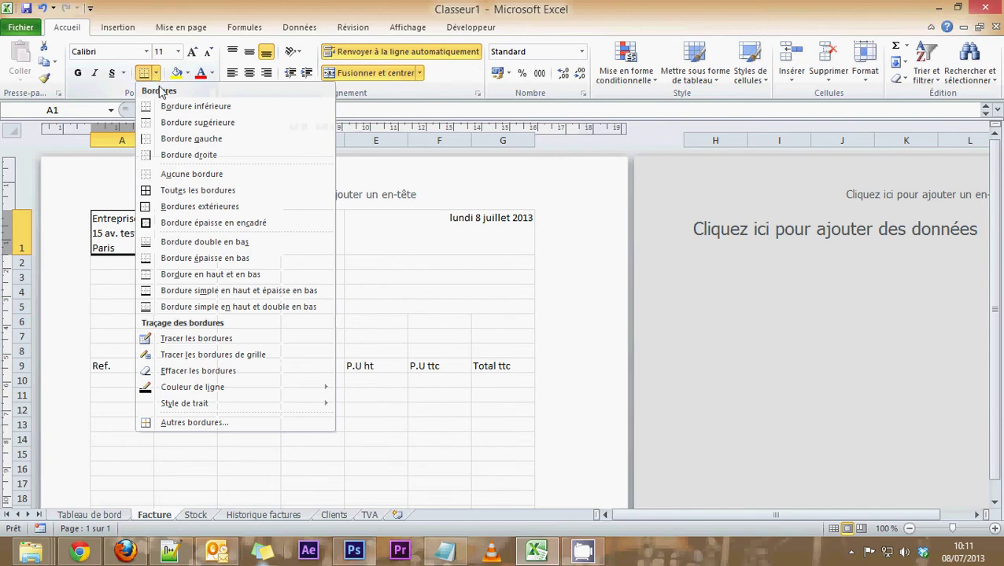
{"action": "left_click", "coordinate": [175, 209]}
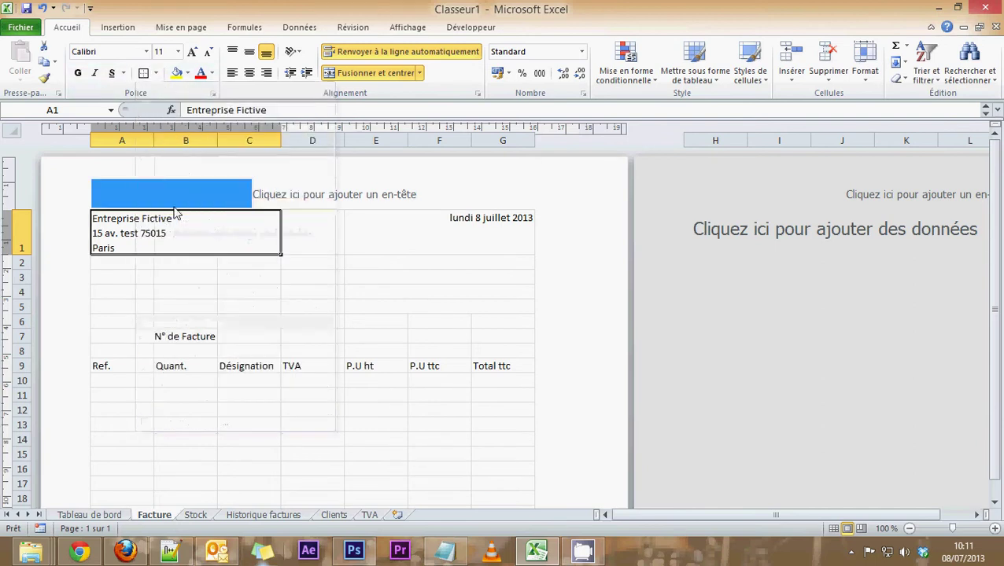
Step: Recheck the border options on the address block, then select the empty block E2:G5
{"action": "left_click", "coordinate": [188, 305]}
{"action": "left_click", "coordinate": [197, 231]}
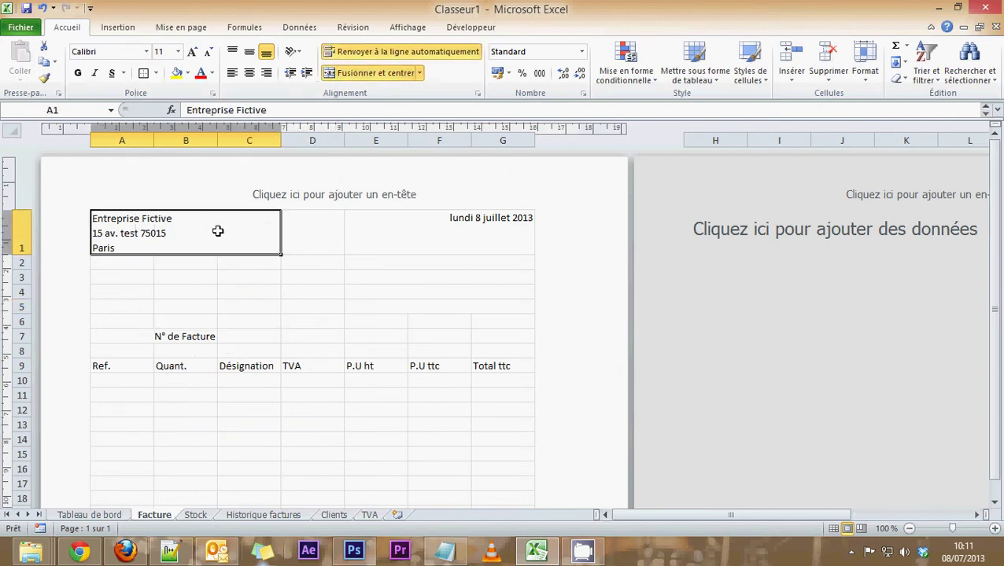
{"action": "left_click", "coordinate": [156, 74]}
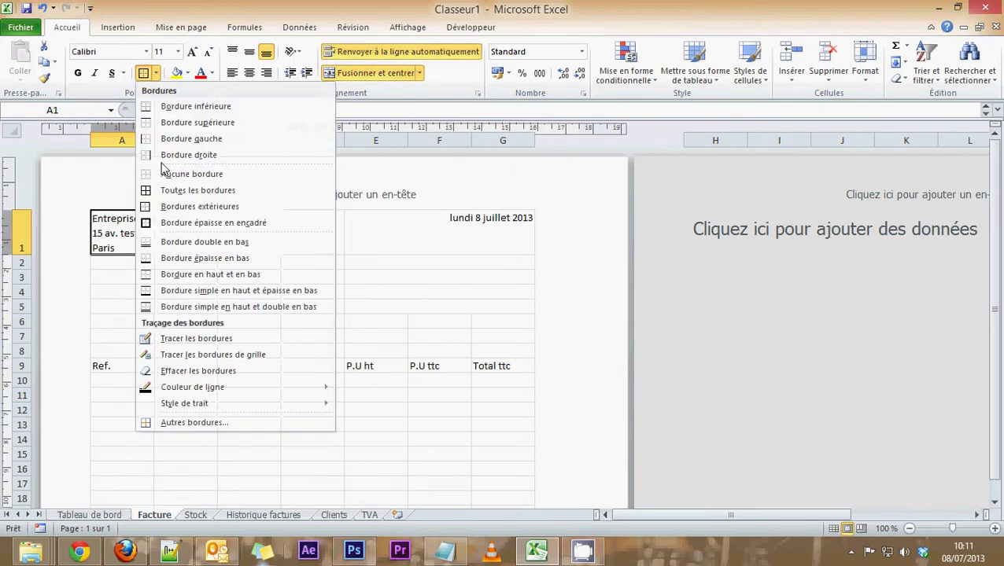
{"action": "left_click", "coordinate": [153, 209]}
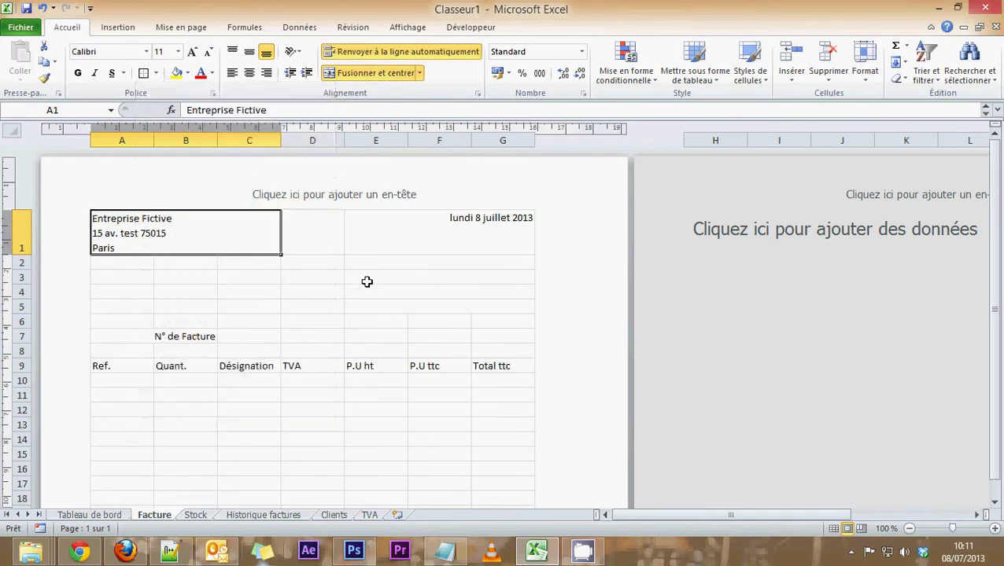
{"action": "left_click_drag", "start_coordinate": [365, 261], "coordinate": [365, 312]}
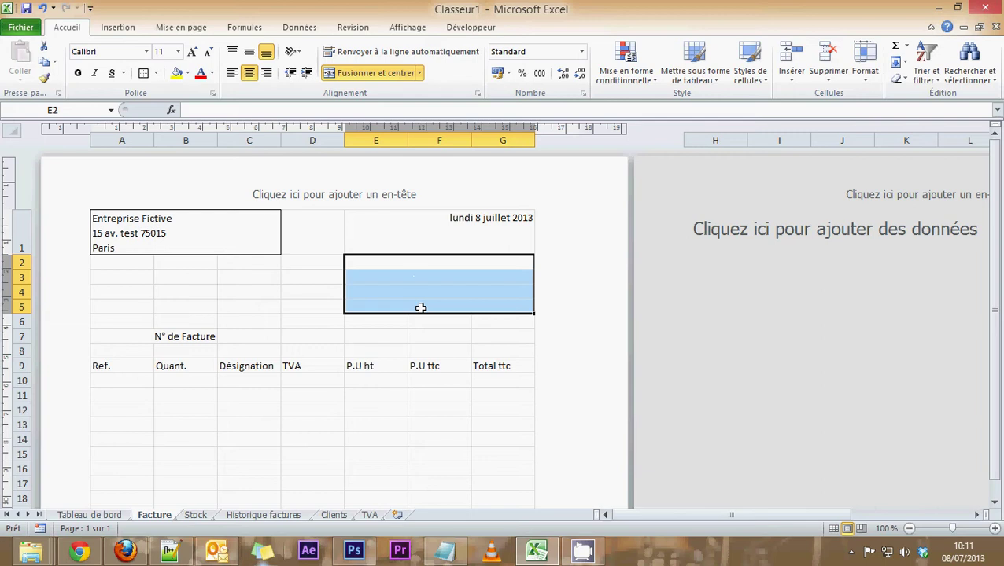
Step: Give the E2:G5 block below the date an outside border
{"action": "left_click", "coordinate": [157, 74]}
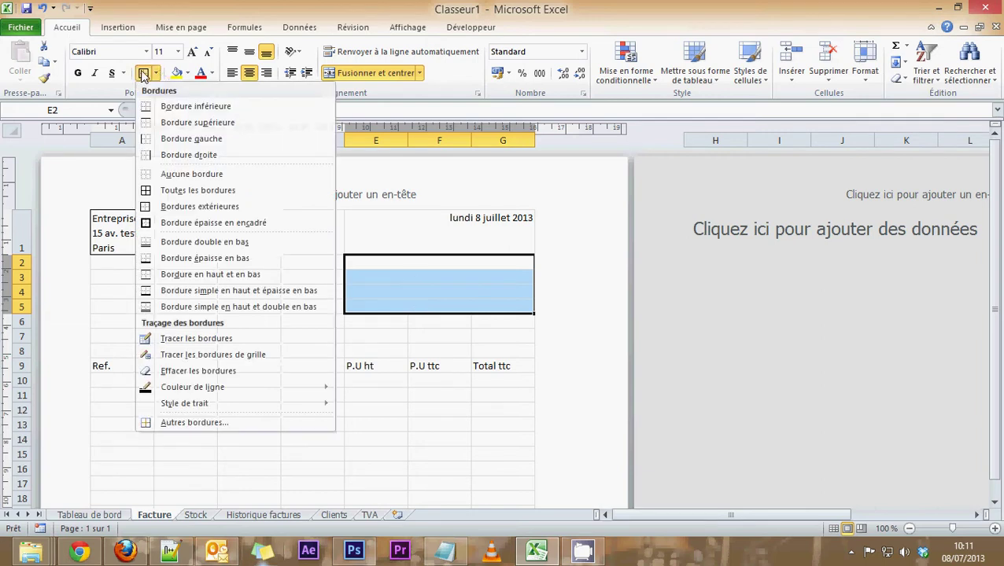
{"action": "left_click", "coordinate": [161, 207]}
{"action": "left_click", "coordinate": [394, 320]}
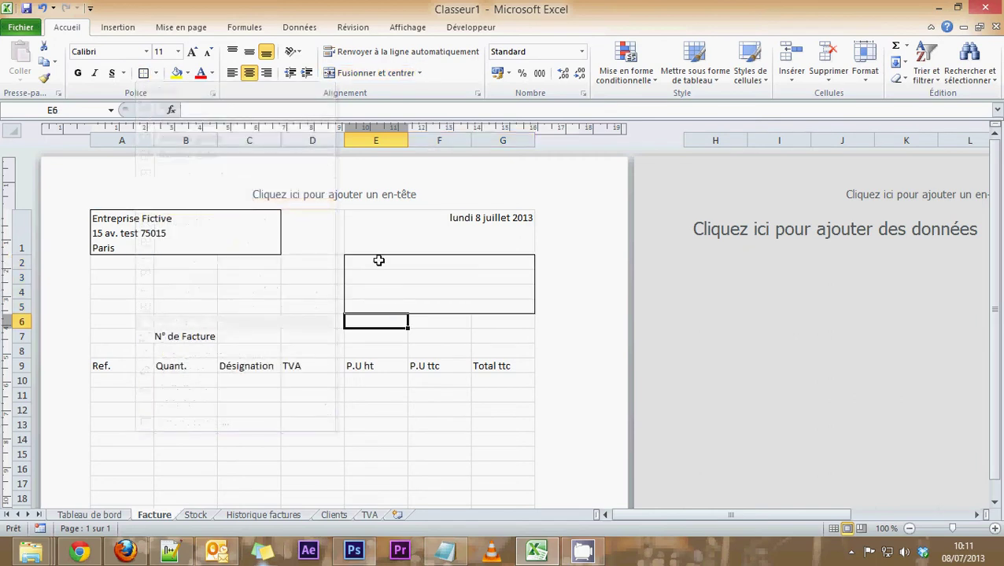
Step: Inspect the bordered blocks, then select the cells right of the N° de Facture label
{"action": "left_click", "coordinate": [203, 230]}
{"action": "left_click", "coordinate": [469, 260]}
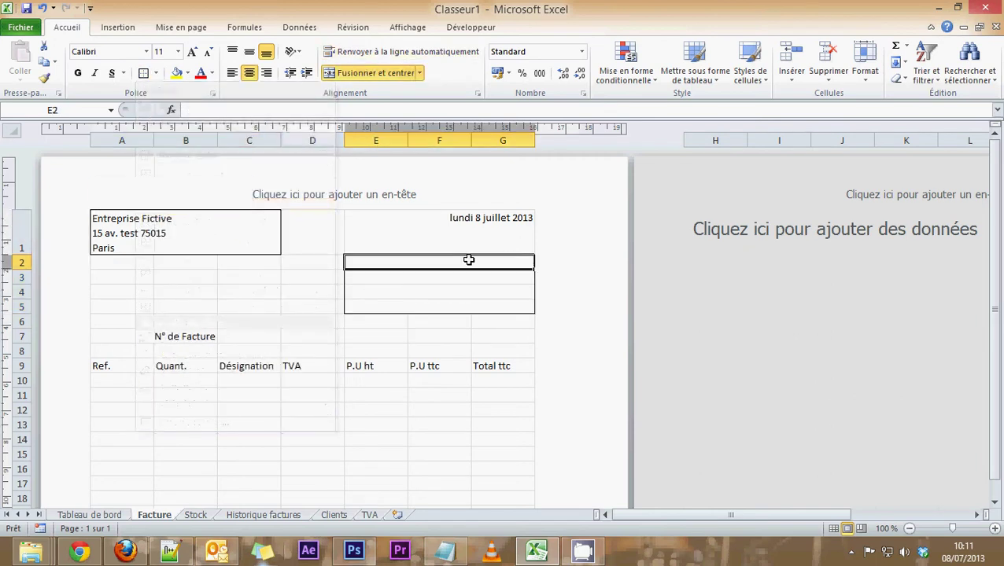
{"action": "left_click", "coordinate": [179, 339]}
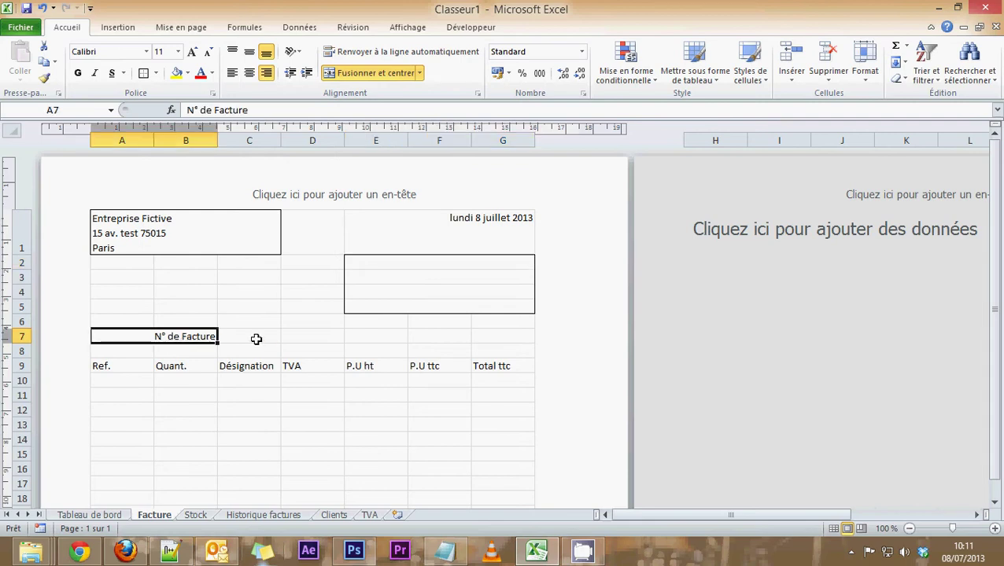
{"action": "left_click_drag", "start_coordinate": [251, 335], "coordinate": [389, 336]}
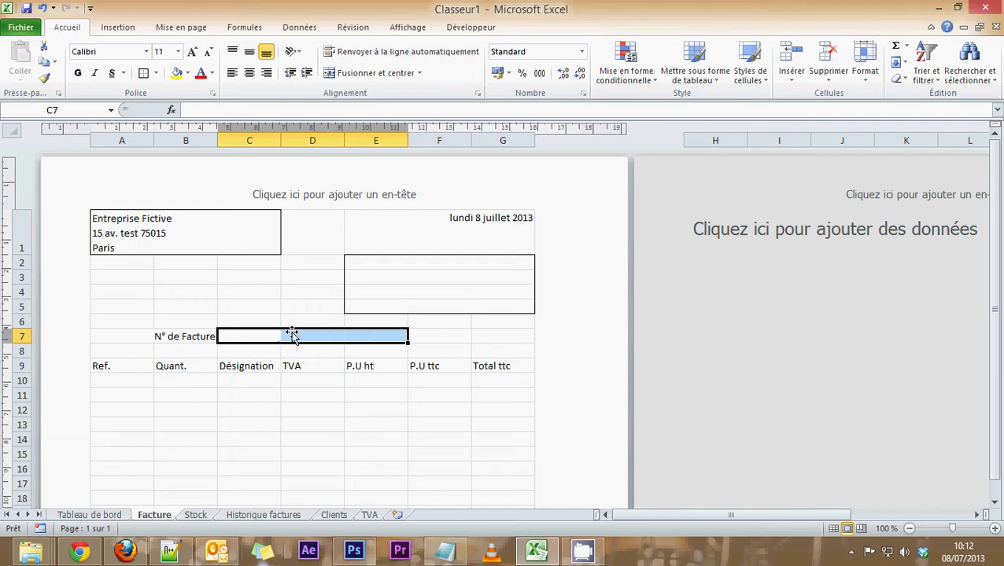
Step: Merge C7:E7 with Fusionner et centrer and give the invoice-number box an outline border
{"action": "left_click", "coordinate": [248, 337]}
{"action": "left_click_drag", "start_coordinate": [249, 337], "coordinate": [381, 338]}
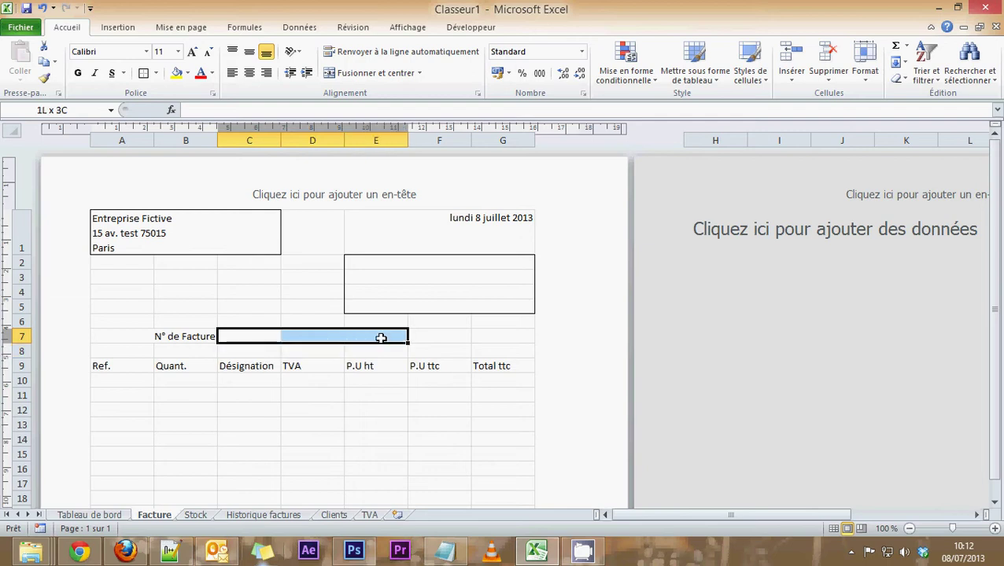
{"action": "left_click", "coordinate": [337, 73]}
{"action": "left_click", "coordinate": [143, 73]}
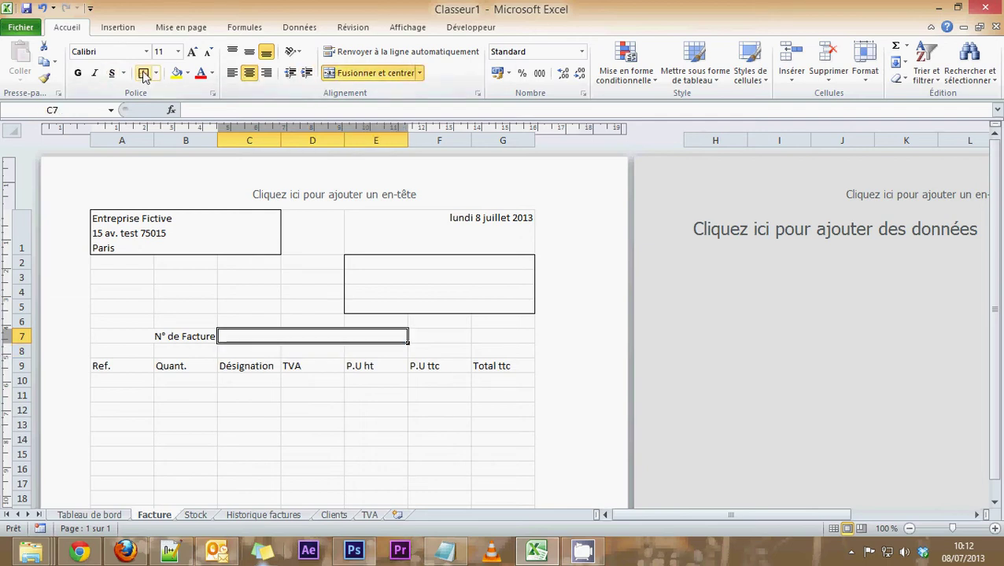
{"action": "left_click", "coordinate": [434, 351]}
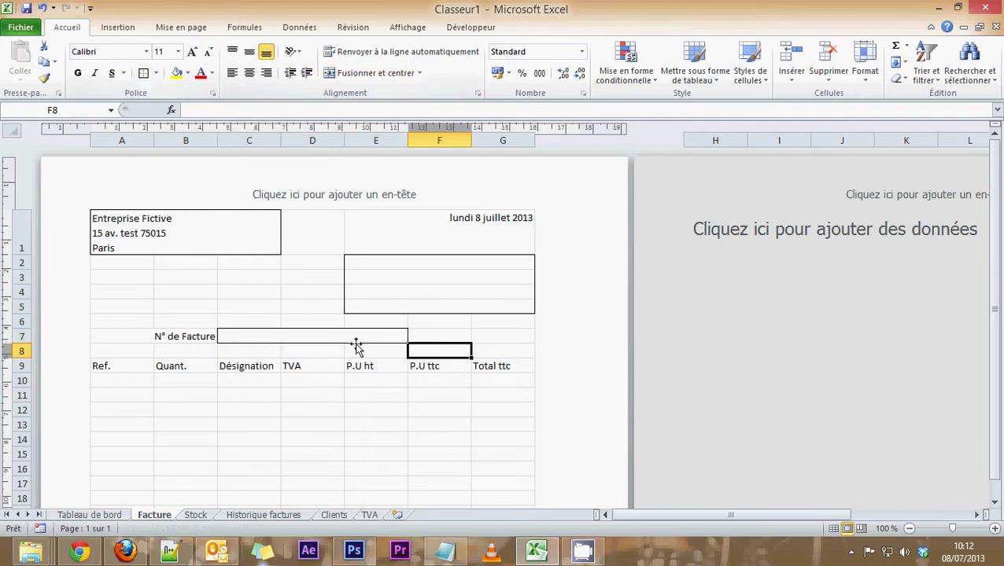
{"action": "left_click", "coordinate": [293, 338]}
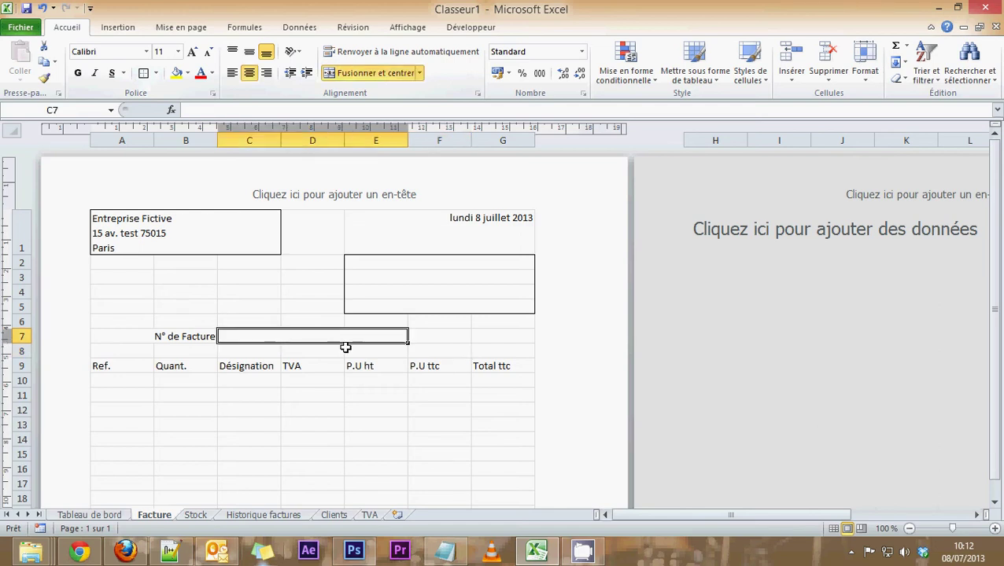
Step: Start selecting the item table from the Ref. header
{"action": "scroll", "coordinate": [298, 307], "scroll_direction": "down", "scroll_amount": 3}
{"action": "scroll", "coordinate": [299, 307], "scroll_direction": "up", "scroll_amount": 3}
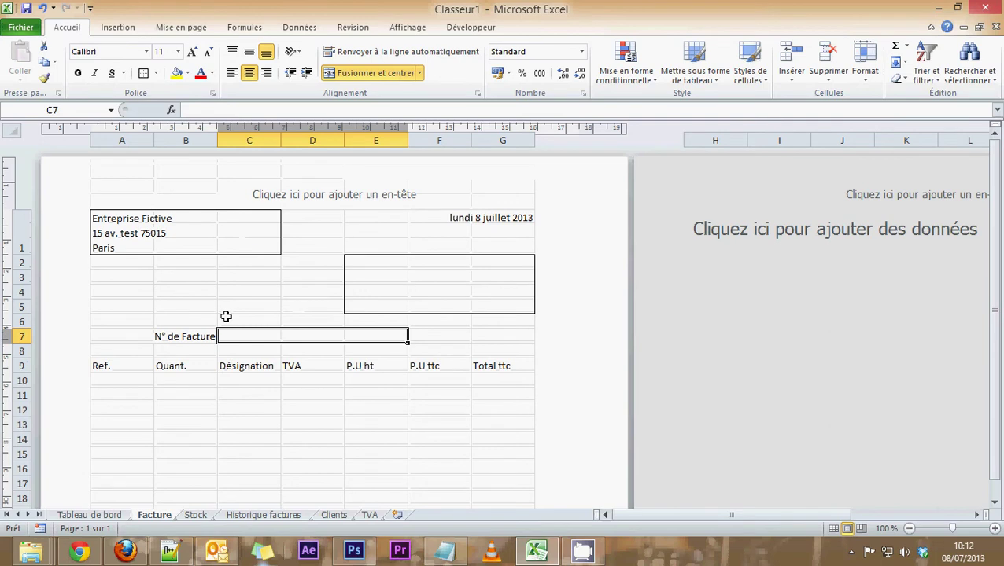
{"action": "mouse_move", "coordinate": [120, 367]}
{"action": "left_mouse_down"}
{"action": "mouse_move", "coordinate": [510, 388]}
{"action": "mouse_move", "coordinate": [500, 444]}
{"action": "mouse_move", "coordinate": [532, 491]}
{"action": "left_mouse_up"}
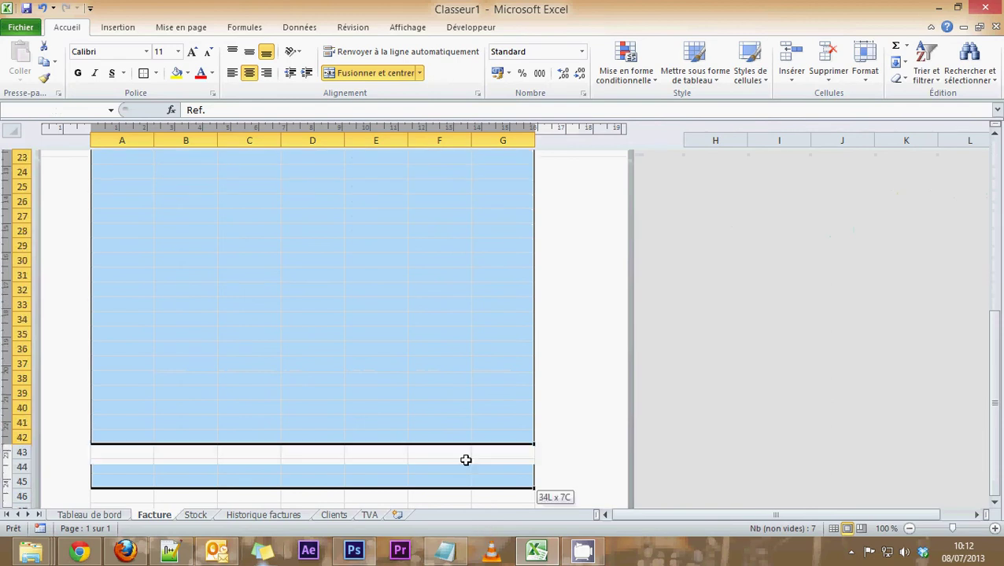
Step: Leave the page header editing triggered by the mis-drag and return to the top of the sheet
{"action": "left_click_drag", "start_coordinate": [532, 489], "coordinate": [464, 472]}
{"action": "left_click", "coordinate": [487, 295]}
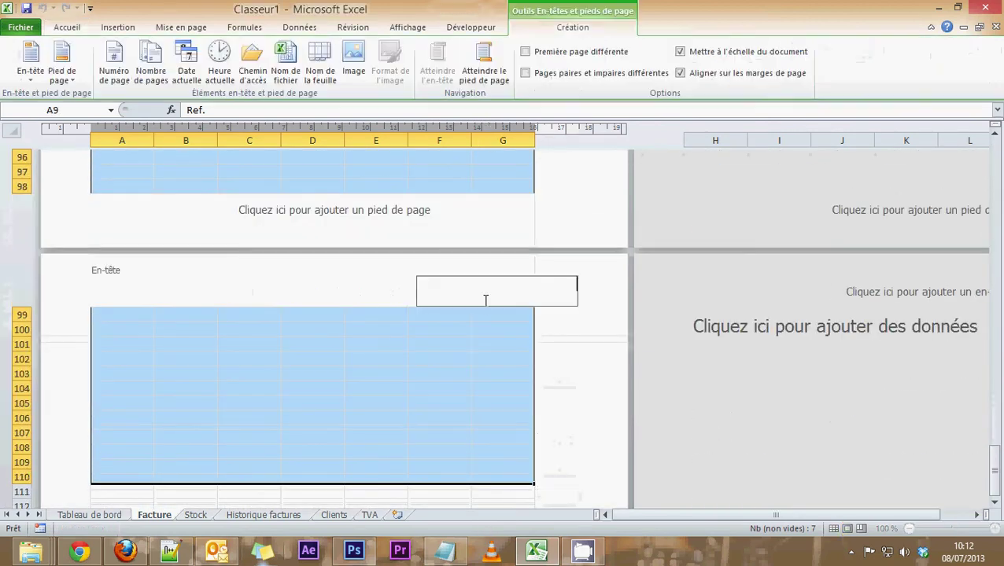
{"action": "left_click", "coordinate": [463, 360]}
{"action": "scroll", "coordinate": [464, 338], "scroll_direction": "up", "scroll_amount": 1}
{"action": "scroll", "coordinate": [464, 339], "scroll_direction": "up", "scroll_amount": 15}
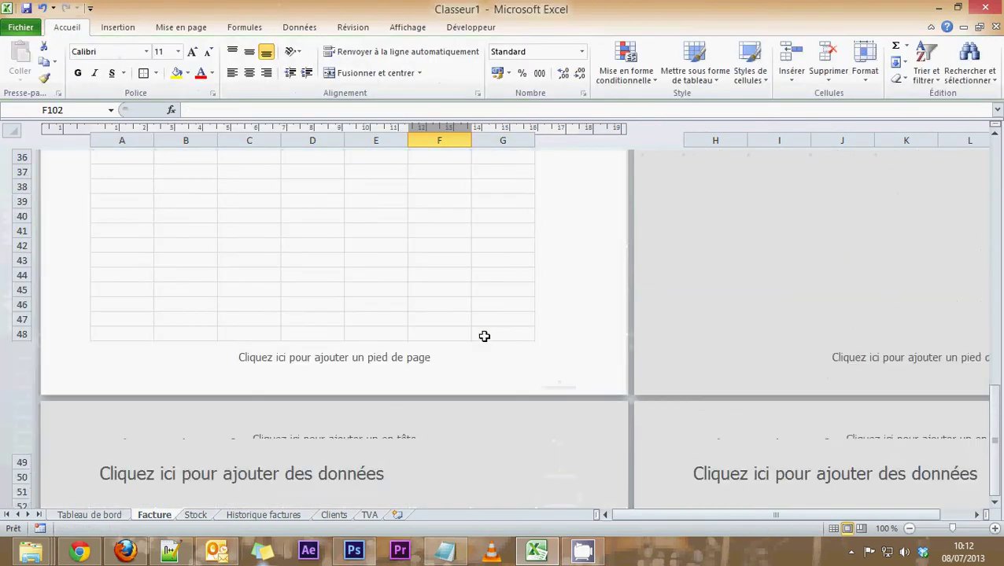
{"action": "scroll", "coordinate": [464, 323], "scroll_direction": "up", "scroll_amount": 9}
{"action": "scroll", "coordinate": [141, 188], "scroll_direction": "up", "scroll_amount": 3}
{"action": "scroll", "coordinate": [158, 212], "scroll_direction": "down", "scroll_amount": 2}
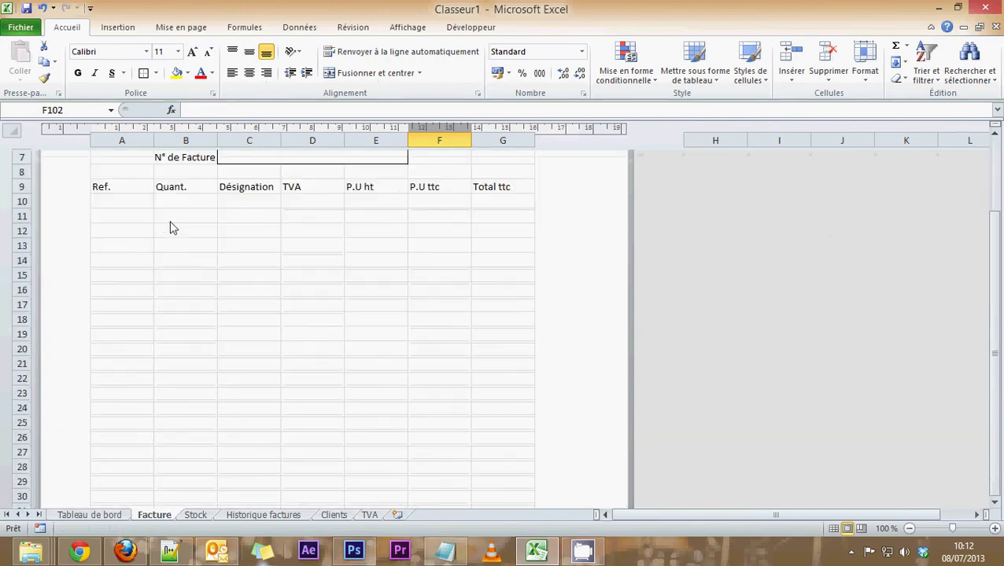
Step: Select the item table across columns A to G, from the Ref. header row down to row 41
{"action": "mouse_move", "coordinate": [118, 189]}
{"action": "left_mouse_down"}
{"action": "mouse_move", "coordinate": [490, 187]}
{"action": "mouse_move", "coordinate": [489, 349]}
{"action": "left_mouse_up"}
{"action": "scroll", "coordinate": [490, 351], "scroll_direction": "down", "scroll_amount": 1}
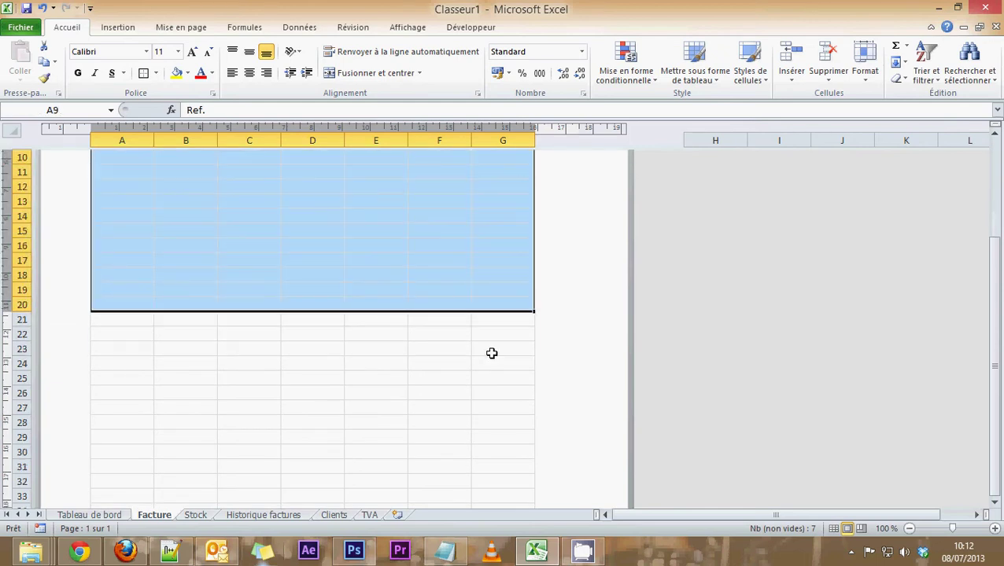
{"action": "scroll", "coordinate": [490, 351], "scroll_direction": "down", "scroll_amount": 2}
{"action": "scroll", "coordinate": [490, 353], "scroll_direction": "down", "scroll_amount": 1}
{"action": "scroll", "coordinate": [491, 353], "scroll_direction": "down", "scroll_amount": 1}
{"action": "scroll", "coordinate": [491, 353], "scroll_direction": "down", "scroll_amount": 1}
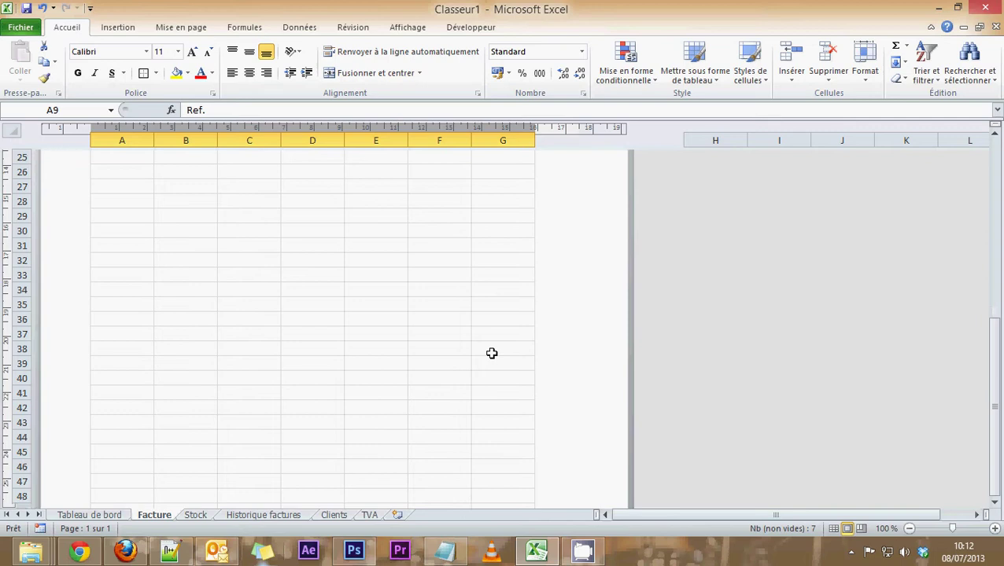
{"action": "scroll", "coordinate": [491, 353], "scroll_direction": "down", "scroll_amount": 1}
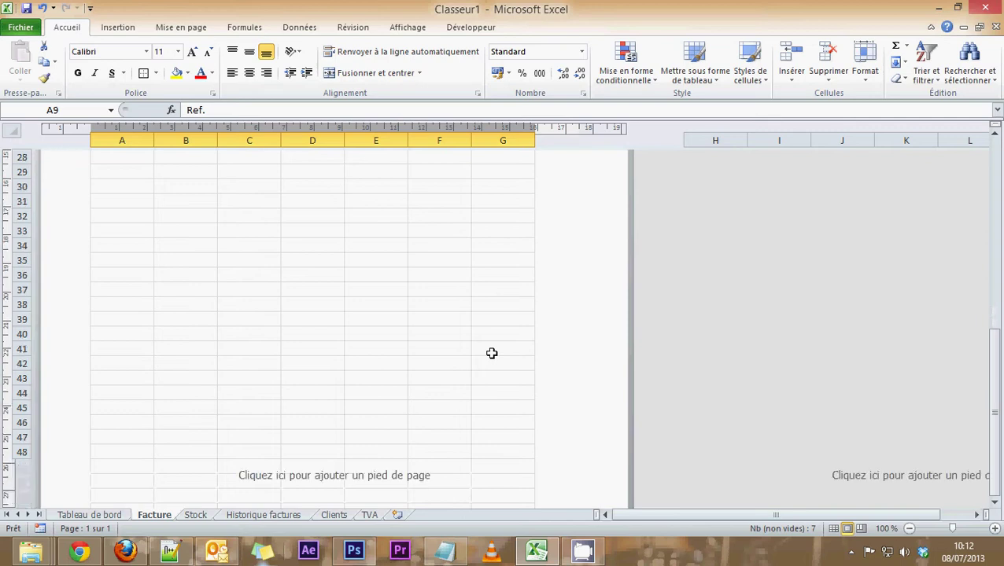
{"action": "scroll", "coordinate": [491, 353], "scroll_direction": "down", "scroll_amount": 1}
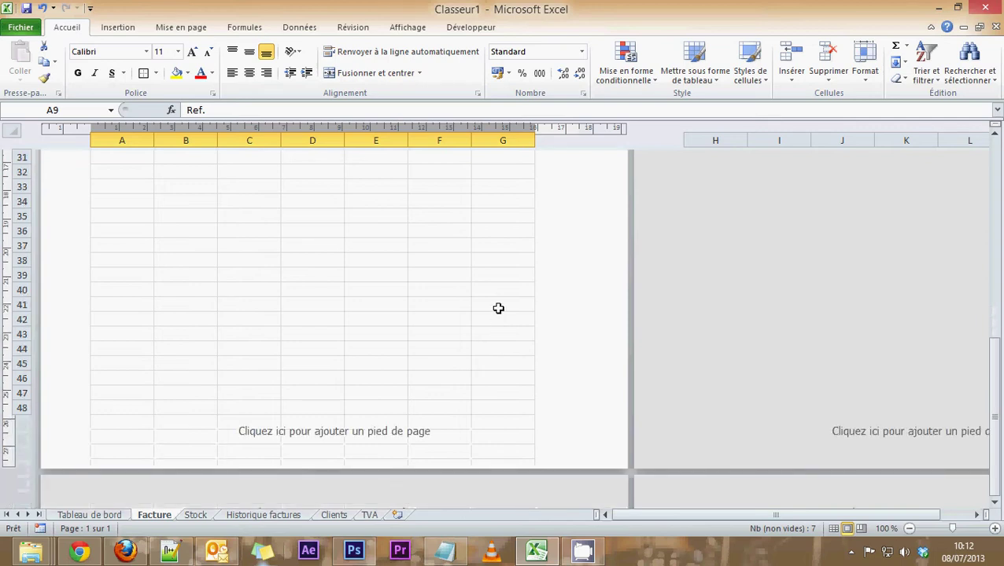
{"action": "left_click_drag", "start_coordinate": [495, 290], "coordinate": [497, 275]}
{"action": "scroll", "coordinate": [453, 247], "scroll_direction": "up", "scroll_amount": 10}
{"action": "scroll", "coordinate": [451, 247], "scroll_direction": "down", "scroll_amount": 2}
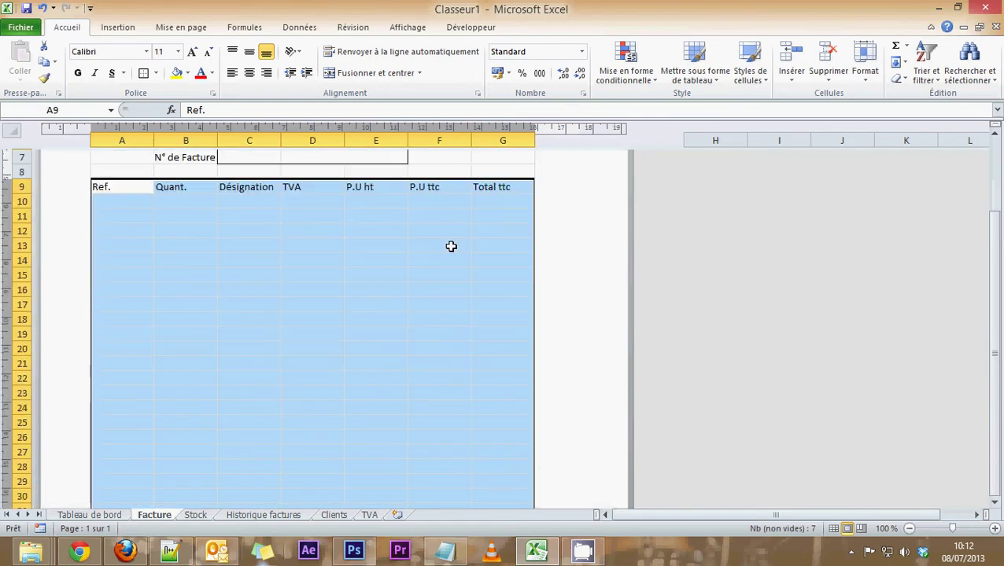
{"action": "scroll", "coordinate": [450, 246], "scroll_direction": "down", "scroll_amount": 2}
{"action": "scroll", "coordinate": [451, 247], "scroll_direction": "down", "scroll_amount": 2}
{"action": "scroll", "coordinate": [451, 246], "scroll_direction": "up", "scroll_amount": 2}
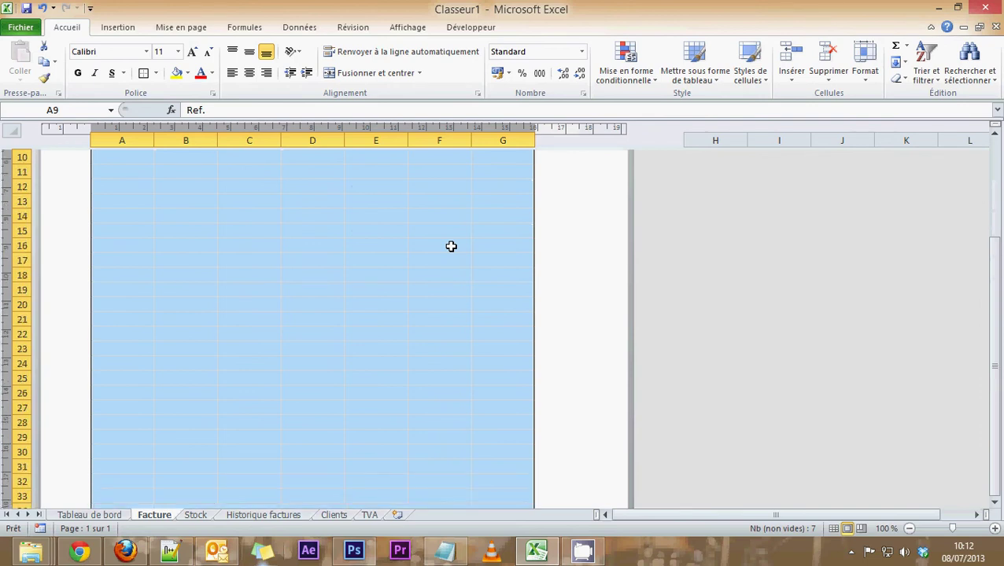
{"action": "scroll", "coordinate": [450, 247], "scroll_direction": "up", "scroll_amount": 4}
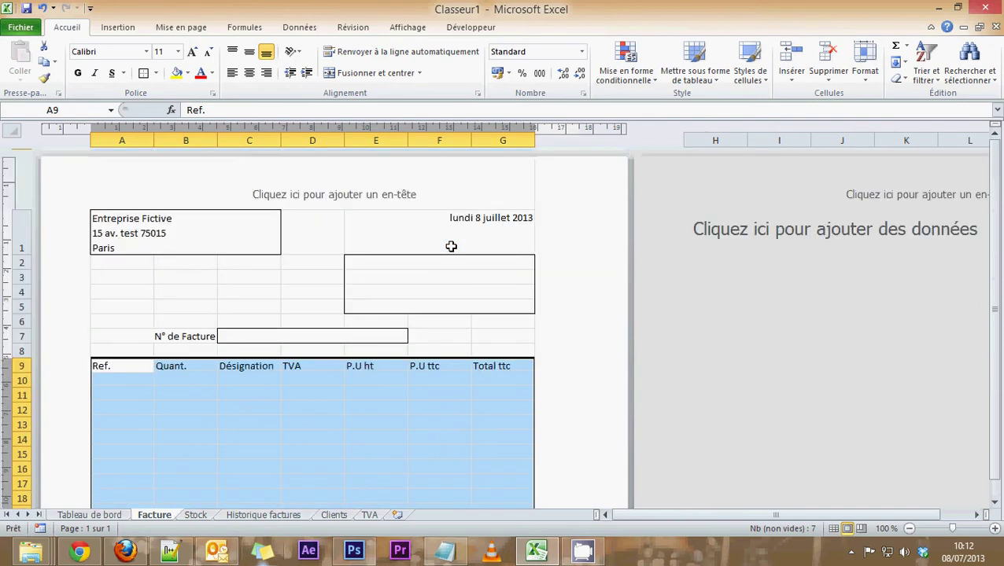
Step: Apply Toutes les bordures to the selected A–G item table and scroll to check the grid
{"action": "left_click", "coordinate": [157, 73]}
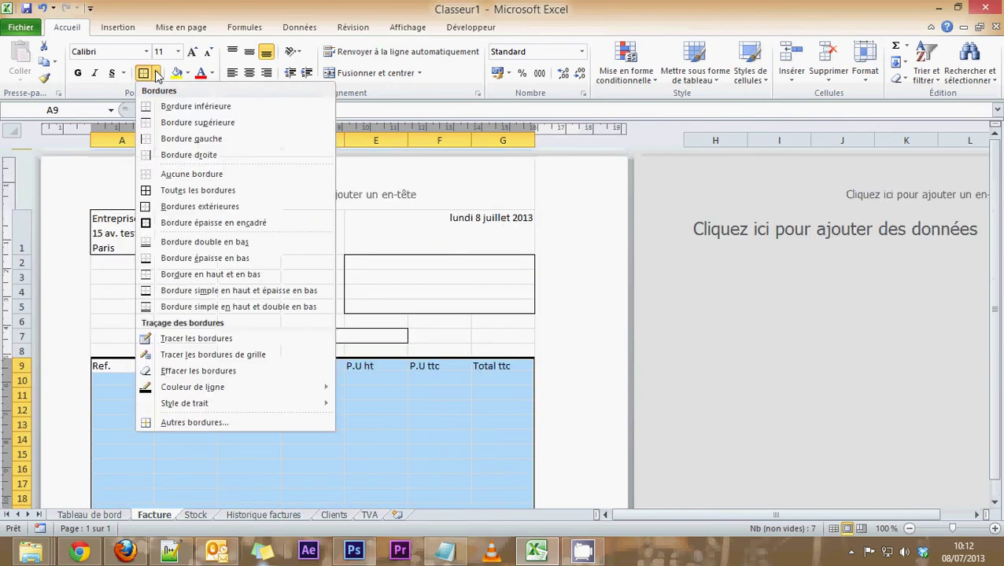
{"action": "left_click", "coordinate": [197, 190]}
{"action": "left_click", "coordinate": [314, 407]}
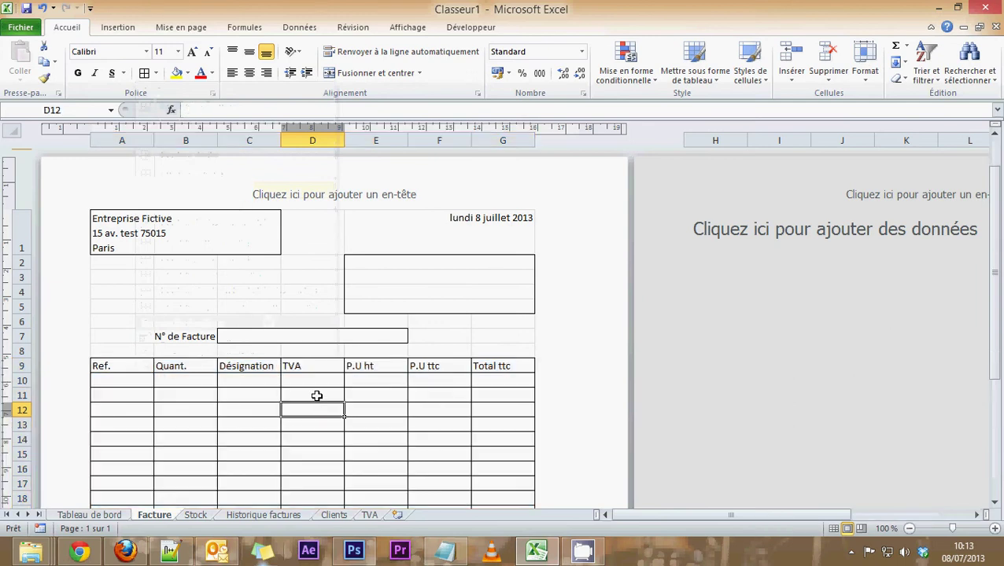
{"action": "scroll", "coordinate": [316, 386], "scroll_direction": "down", "scroll_amount": 5}
{"action": "scroll", "coordinate": [316, 378], "scroll_direction": "down", "scroll_amount": 4}
{"action": "scroll", "coordinate": [316, 379], "scroll_direction": "up", "scroll_amount": 8}
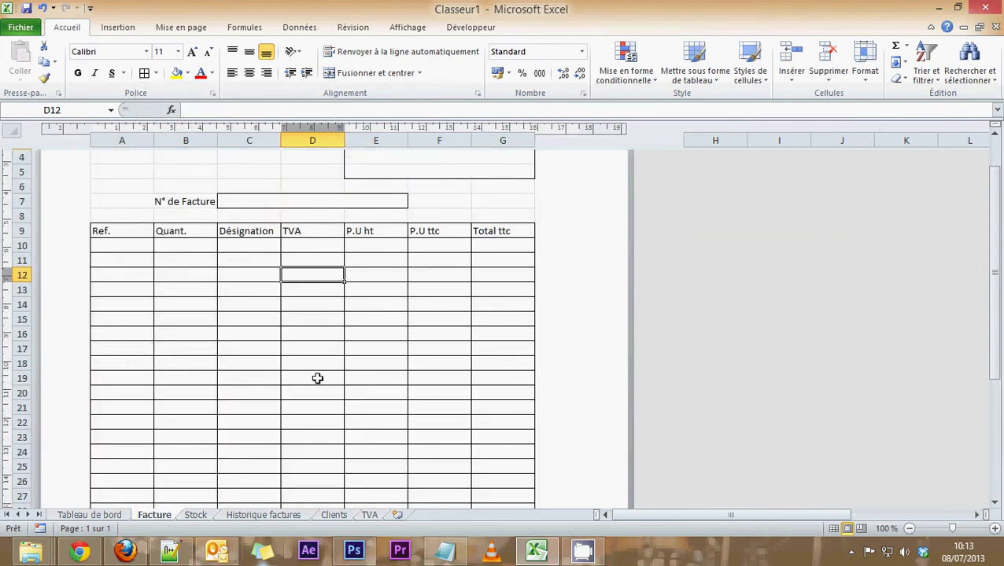
{"action": "scroll", "coordinate": [317, 378], "scroll_direction": "up", "scroll_amount": 3}
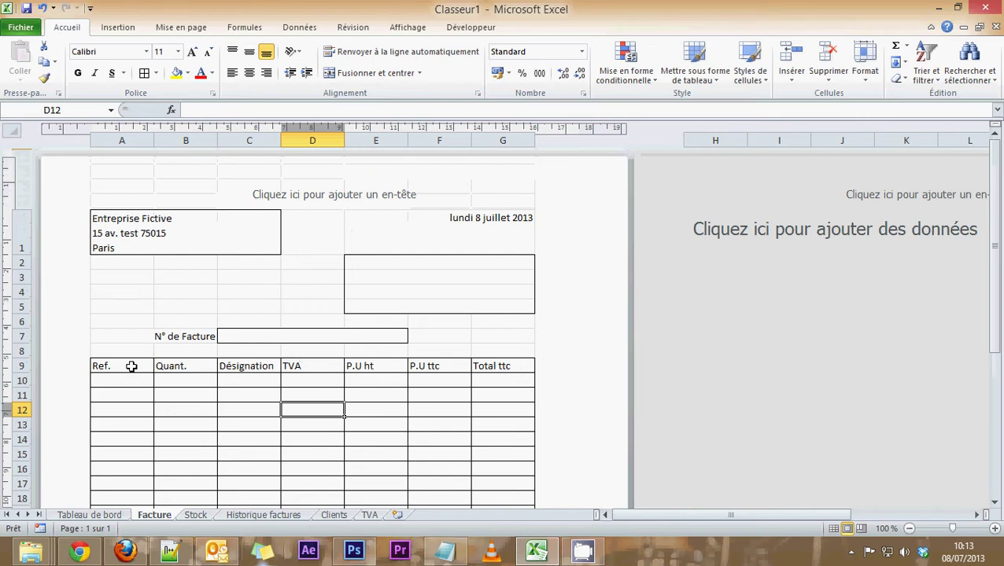
Step: Fill header row A9:G9 with Bleu, Accentuation1, plus clair 60 %
{"action": "left_click_drag", "start_coordinate": [127, 366], "coordinate": [488, 366]}
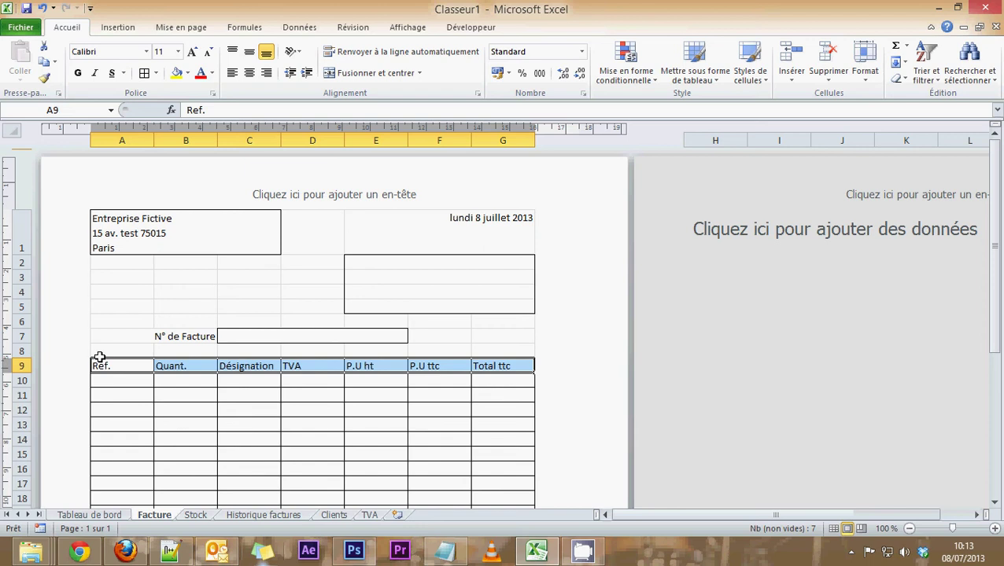
{"action": "left_click", "coordinate": [188, 73]}
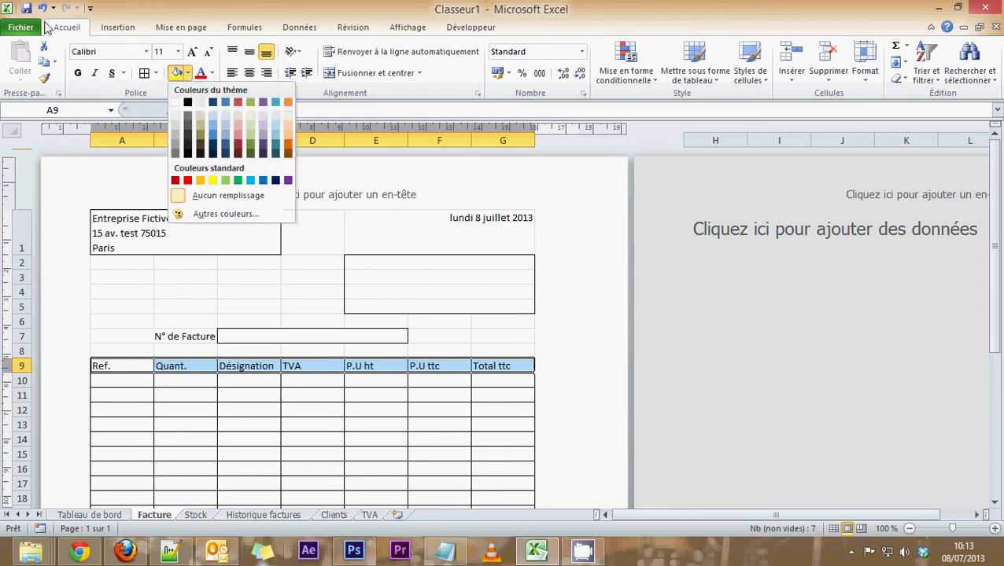
{"action": "left_click", "coordinate": [106, 416]}
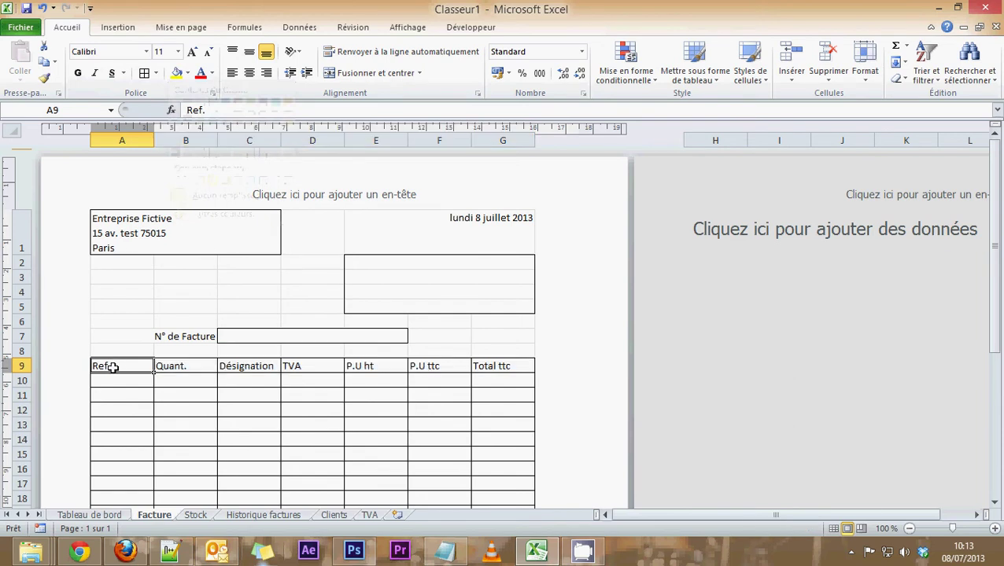
{"action": "left_click_drag", "start_coordinate": [104, 365], "coordinate": [483, 367]}
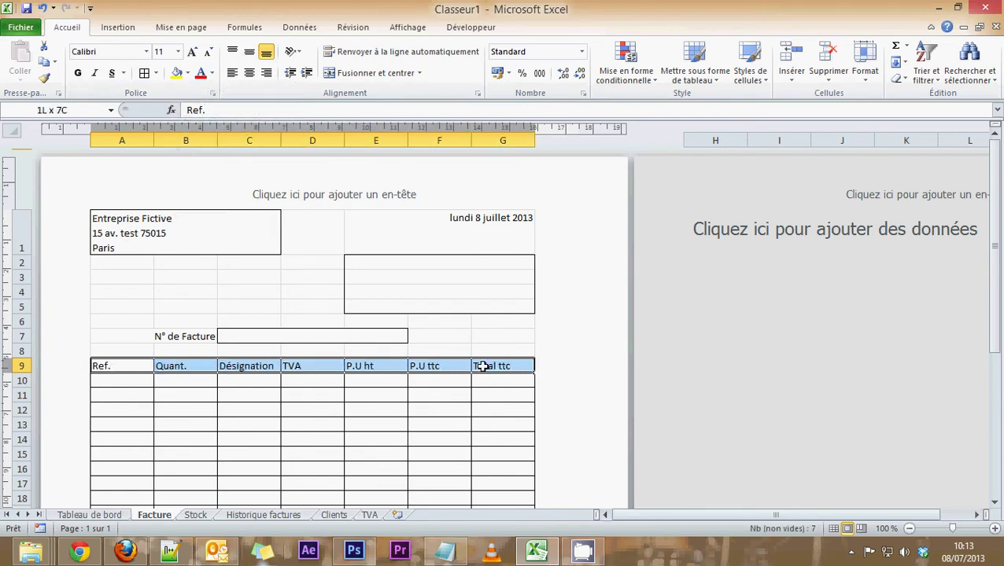
{"action": "left_click", "coordinate": [189, 73]}
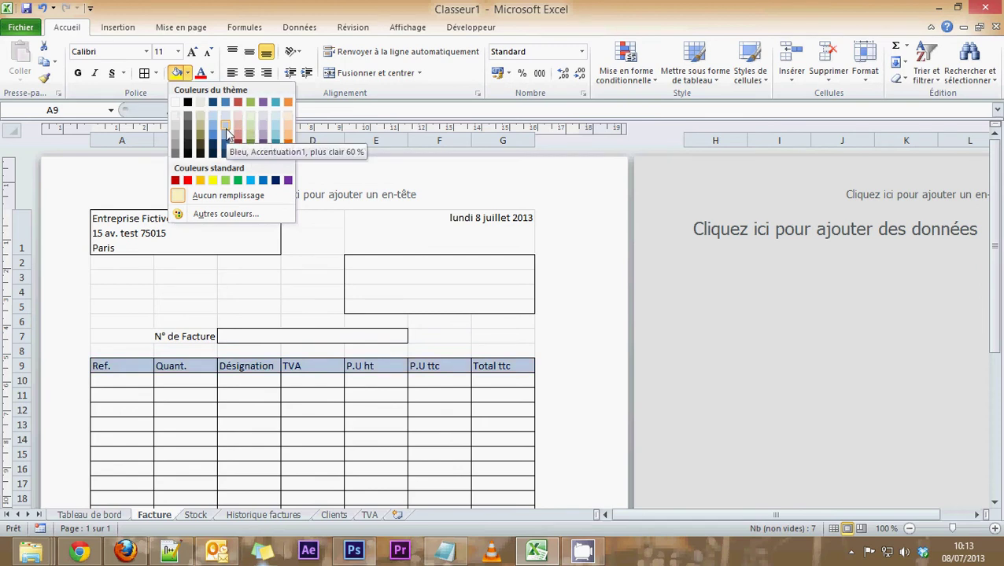
{"action": "left_click", "coordinate": [225, 128]}
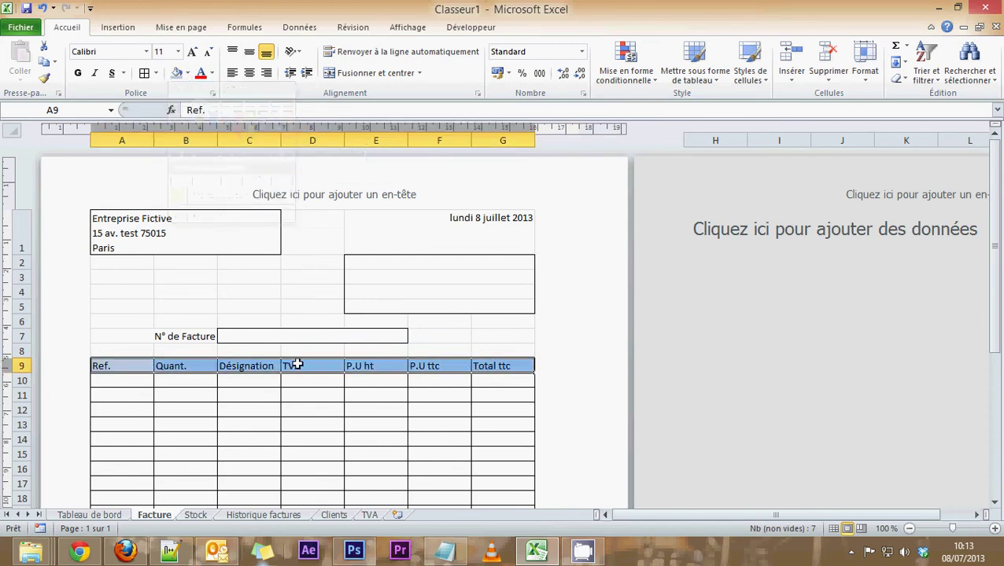
{"action": "left_click_drag", "start_coordinate": [22, 373], "coordinate": [21, 374]}
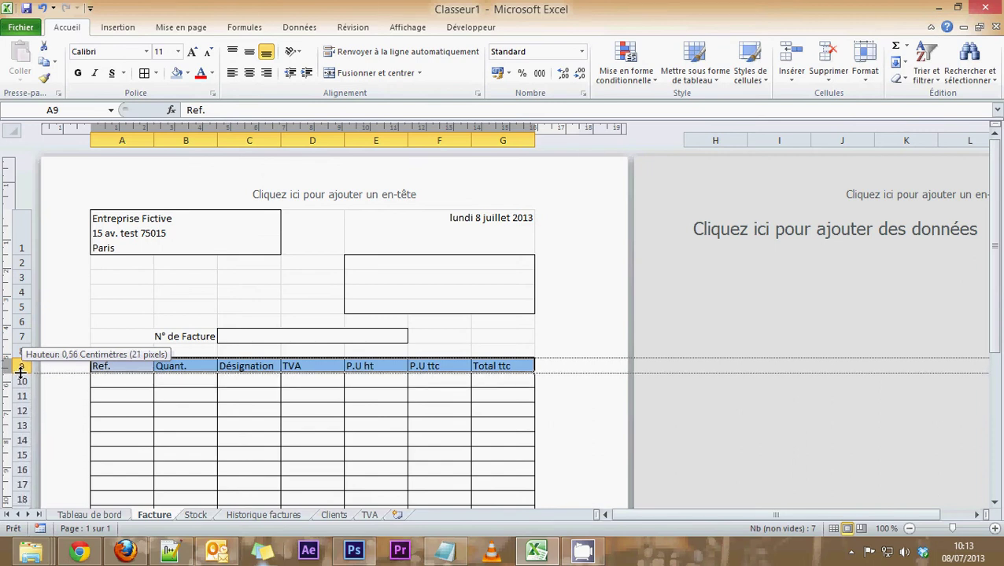
Step: Make row 9 1,11 cm tall and reselect the header cells A9:G9
{"action": "left_click", "coordinate": [106, 228]}
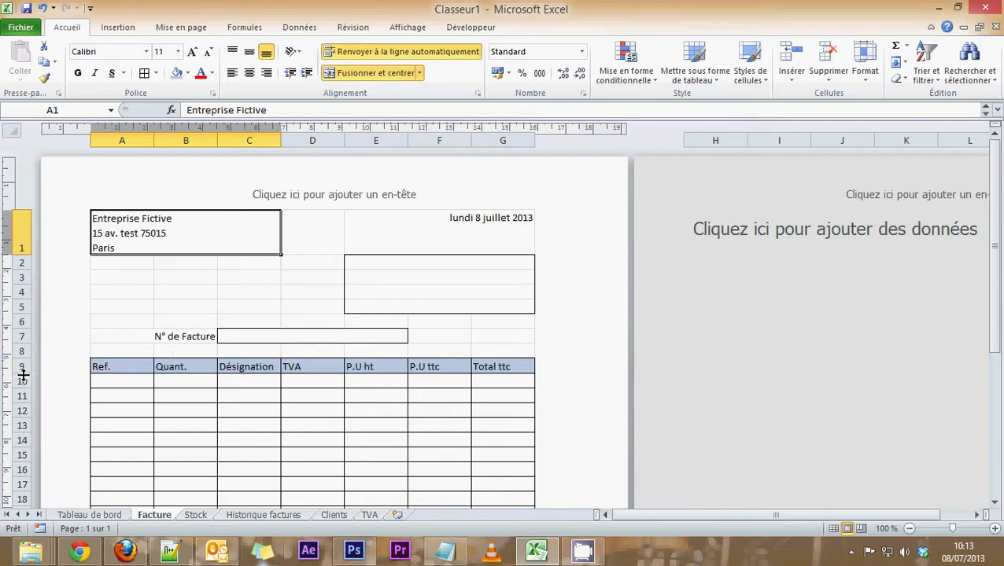
{"action": "left_click_drag", "start_coordinate": [22, 374], "coordinate": [23, 390]}
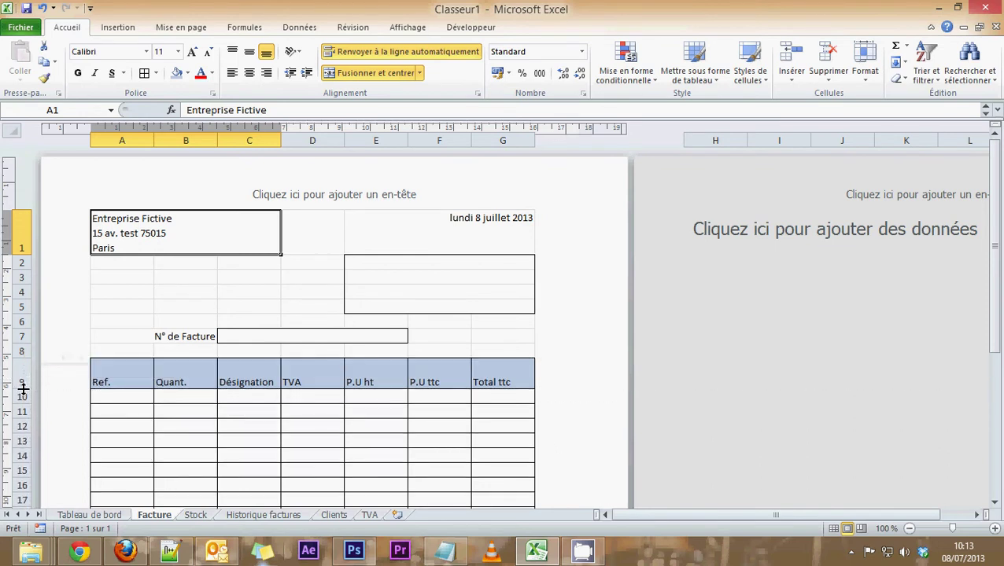
{"action": "left_click_drag", "start_coordinate": [111, 373], "coordinate": [497, 376]}
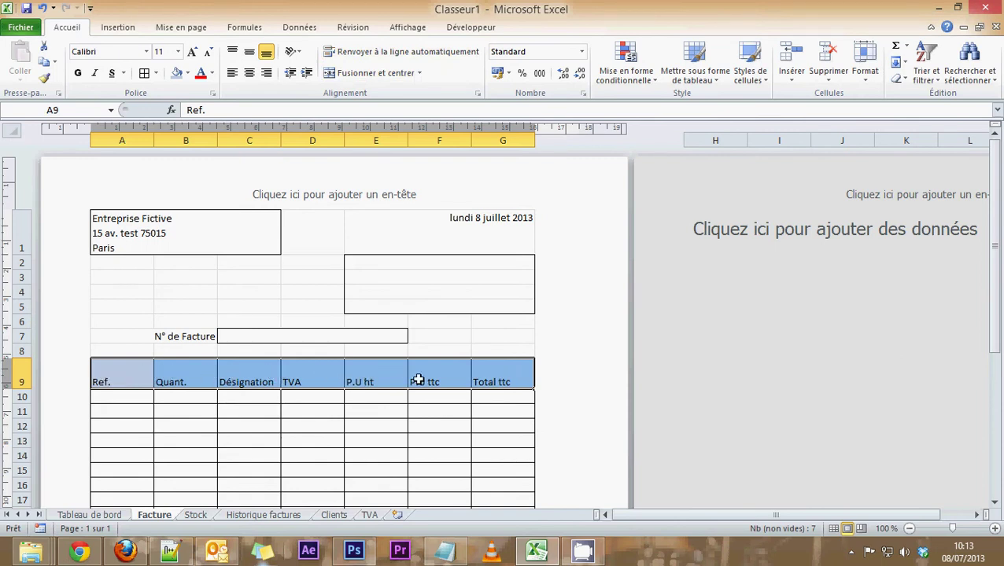
{"action": "left_click_drag", "start_coordinate": [111, 371], "coordinate": [496, 376]}
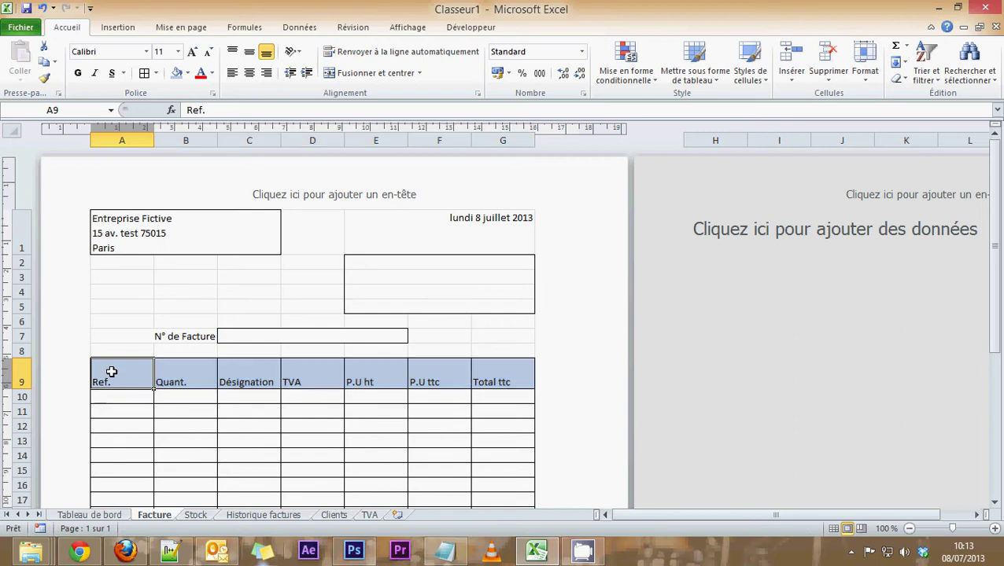
Step: Make the A9:G9 headings bold and centred vertically and horizontally, with italic removed
{"action": "left_click", "coordinate": [249, 53]}
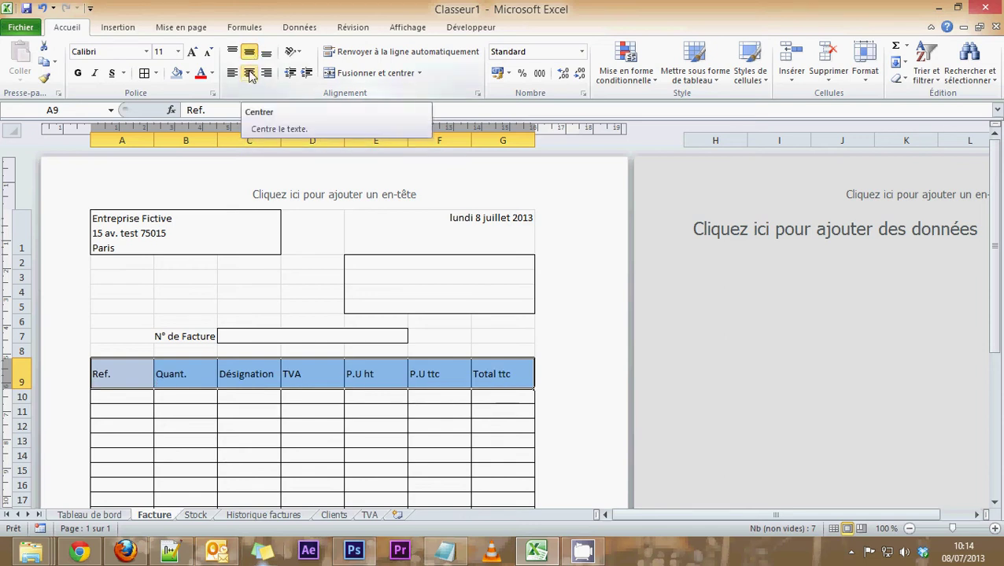
{"action": "left_click", "coordinate": [250, 75]}
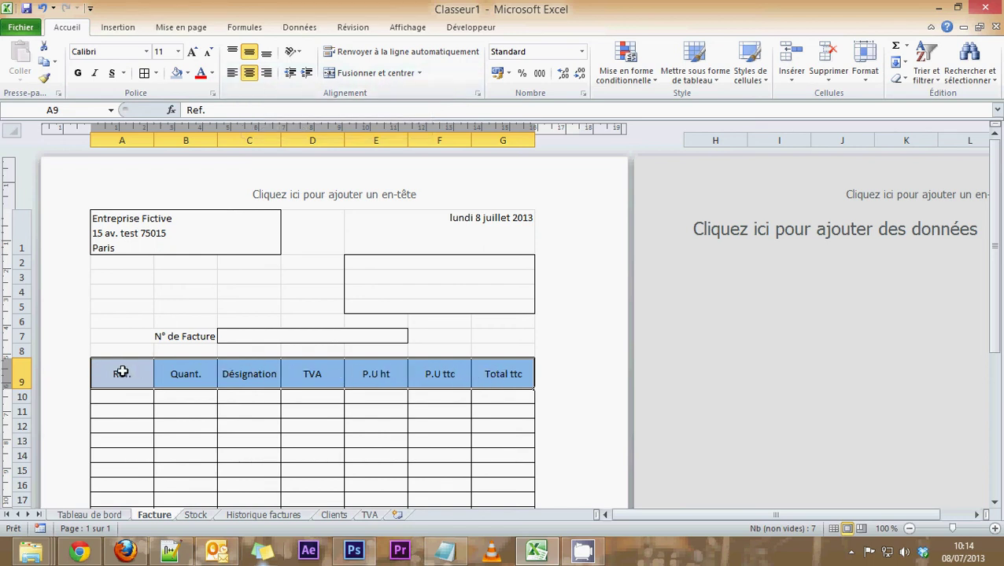
{"action": "left_click", "coordinate": [77, 73]}
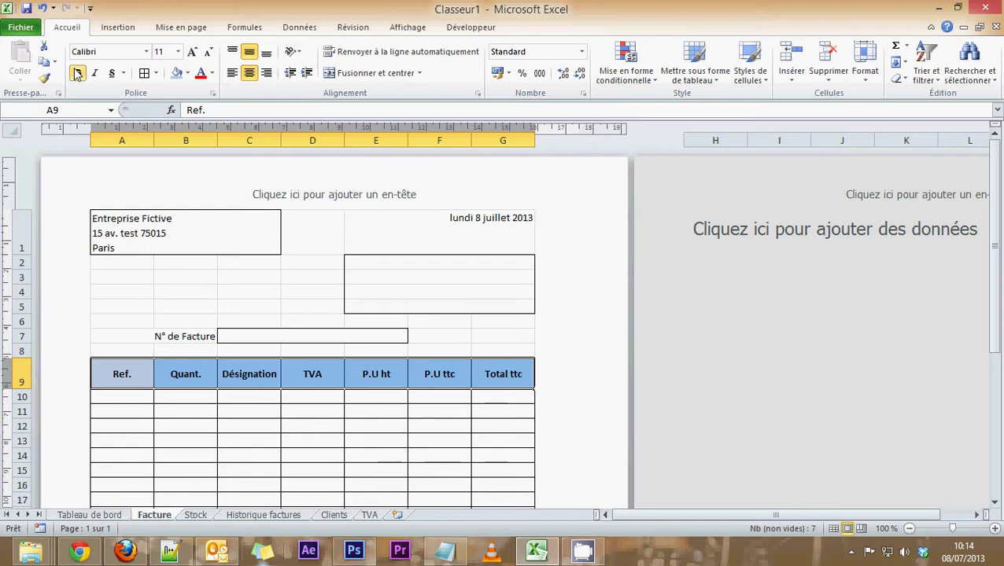
{"action": "left_click", "coordinate": [95, 73]}
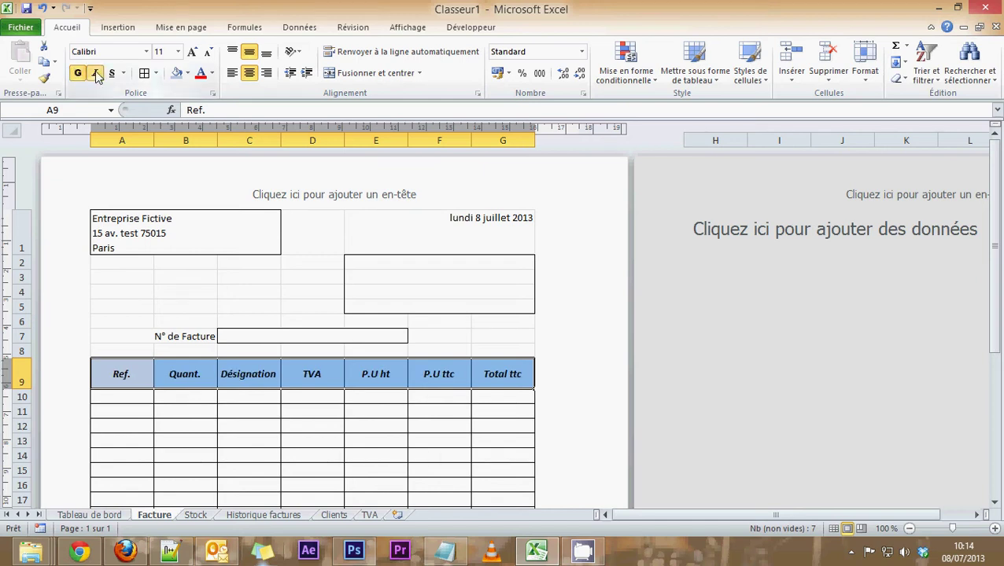
{"action": "left_click", "coordinate": [95, 73]}
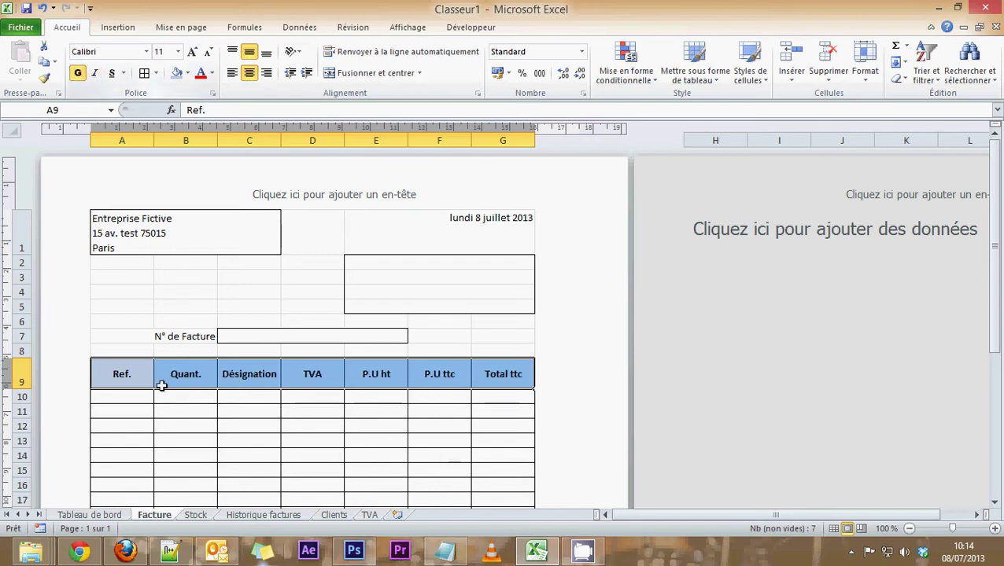
Step: Scroll from A10 to the table's end at row 40 and select E41:F41 beneath it
{"action": "left_click", "coordinate": [114, 398]}
{"action": "scroll", "coordinate": [122, 420], "scroll_direction": "down", "scroll_amount": 3}
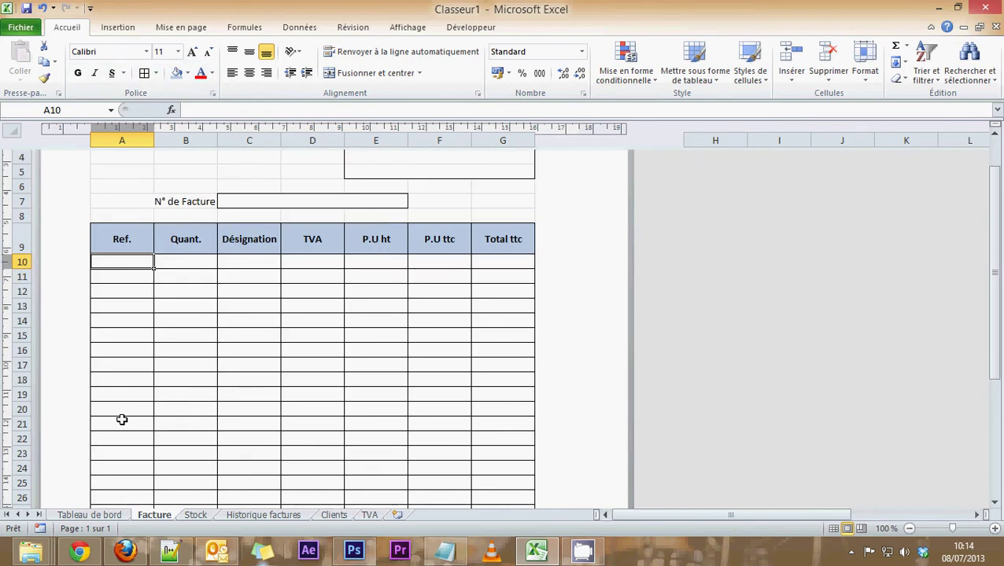
{"action": "scroll", "coordinate": [122, 420], "scroll_direction": "down", "scroll_amount": 2}
{"action": "scroll", "coordinate": [122, 420], "scroll_direction": "down", "scroll_amount": 2}
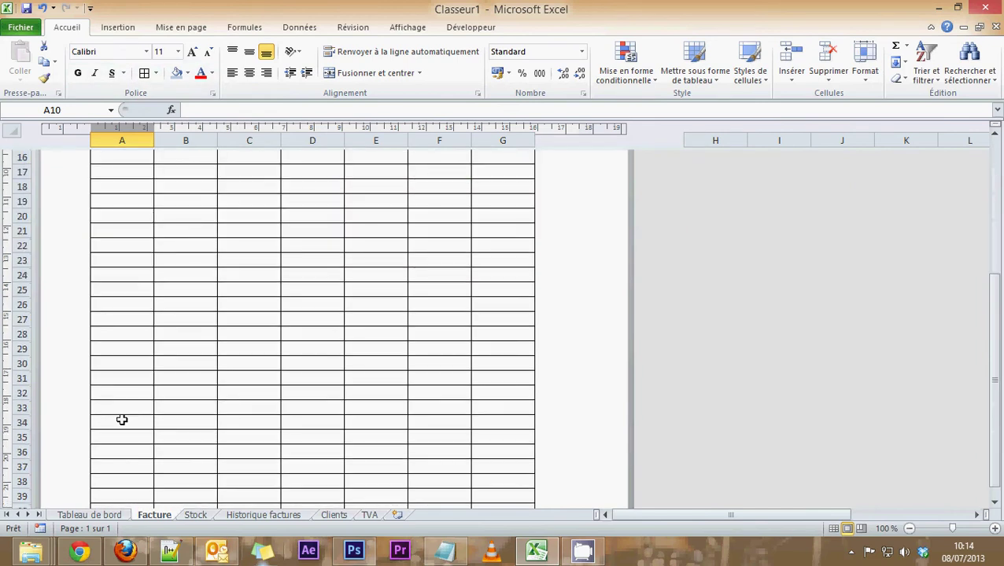
{"action": "scroll", "coordinate": [122, 420], "scroll_direction": "down", "scroll_amount": 2}
{"action": "scroll", "coordinate": [122, 420], "scroll_direction": "up", "scroll_amount": 3}
{"action": "scroll", "coordinate": [122, 420], "scroll_direction": "up", "scroll_amount": 5}
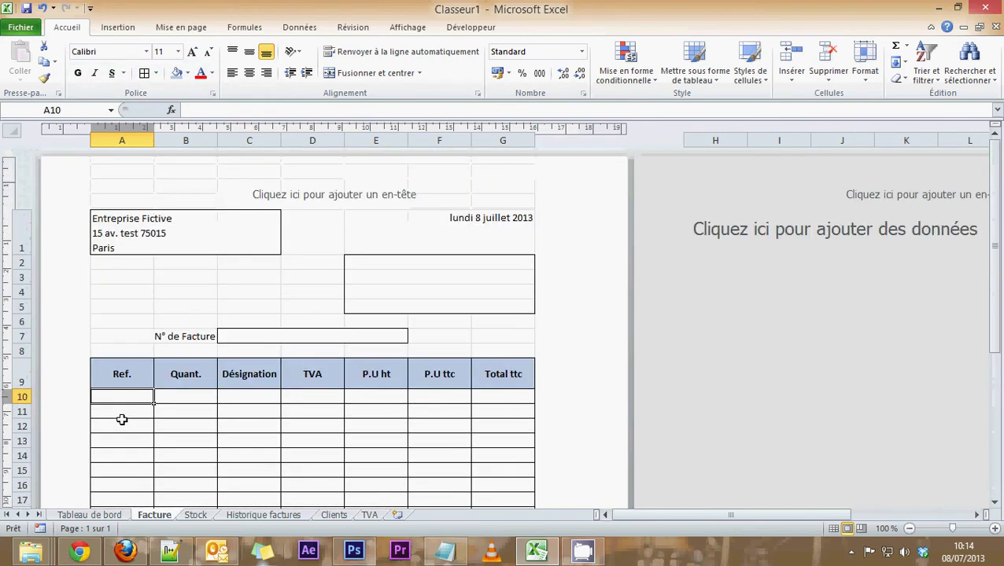
{"action": "scroll", "coordinate": [122, 420], "scroll_direction": "down", "scroll_amount": 5}
{"action": "scroll", "coordinate": [122, 420], "scroll_direction": "down", "scroll_amount": 4}
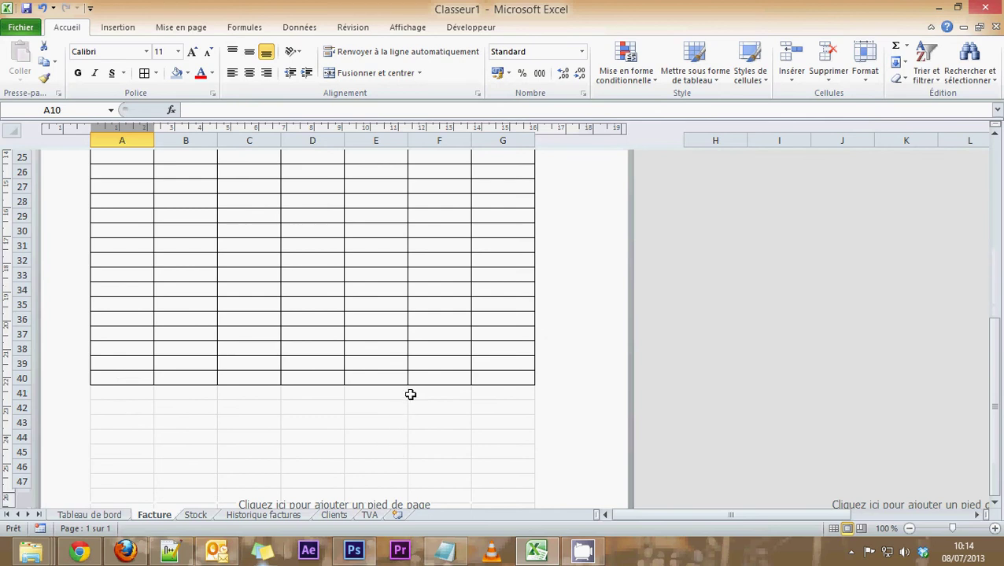
{"action": "left_click_drag", "start_coordinate": [428, 391], "coordinate": [381, 393]}
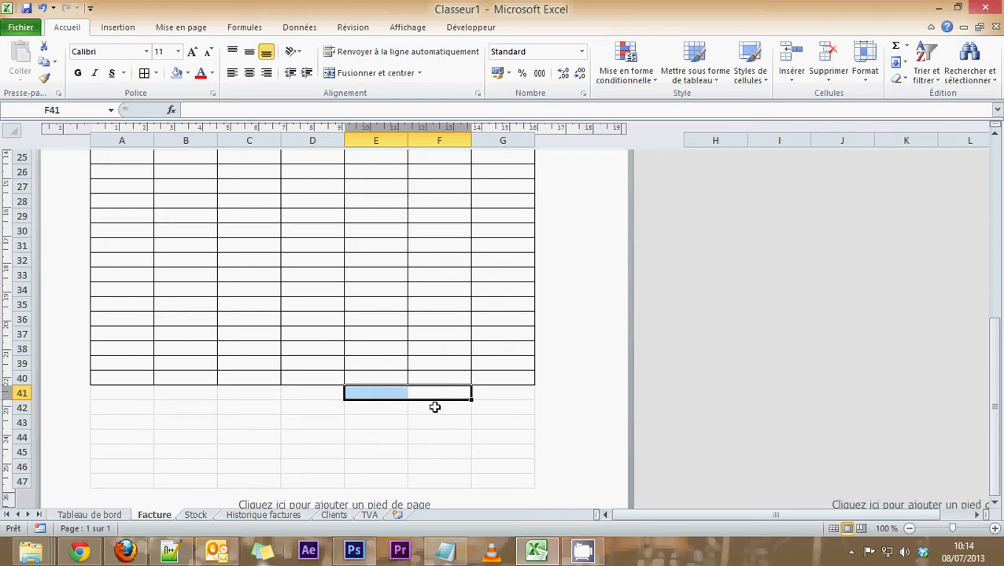
Step: Merge cells D41:F41 into one cell using Fusionner
{"action": "left_click", "coordinate": [434, 407]}
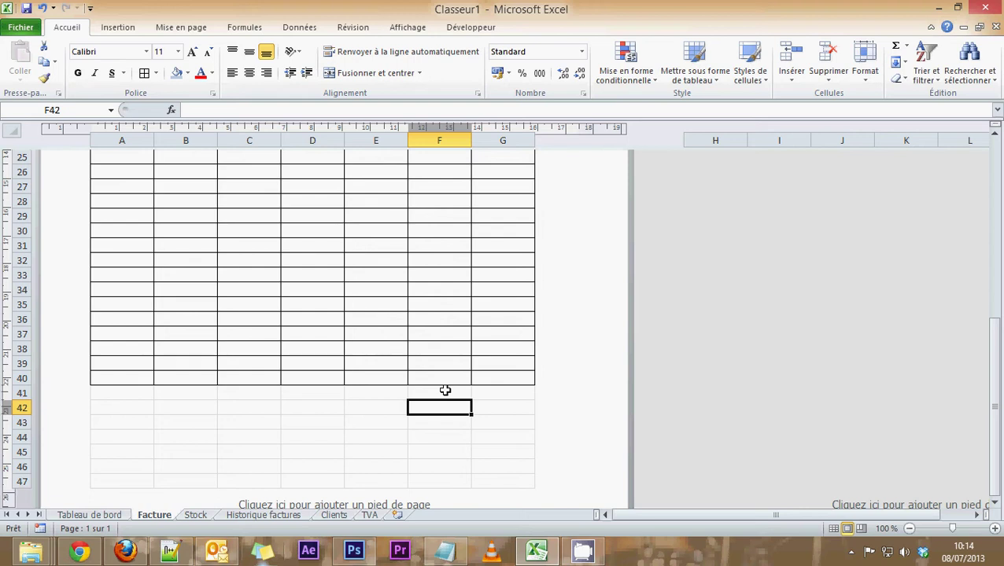
{"action": "left_click_drag", "start_coordinate": [446, 390], "coordinate": [305, 392]}
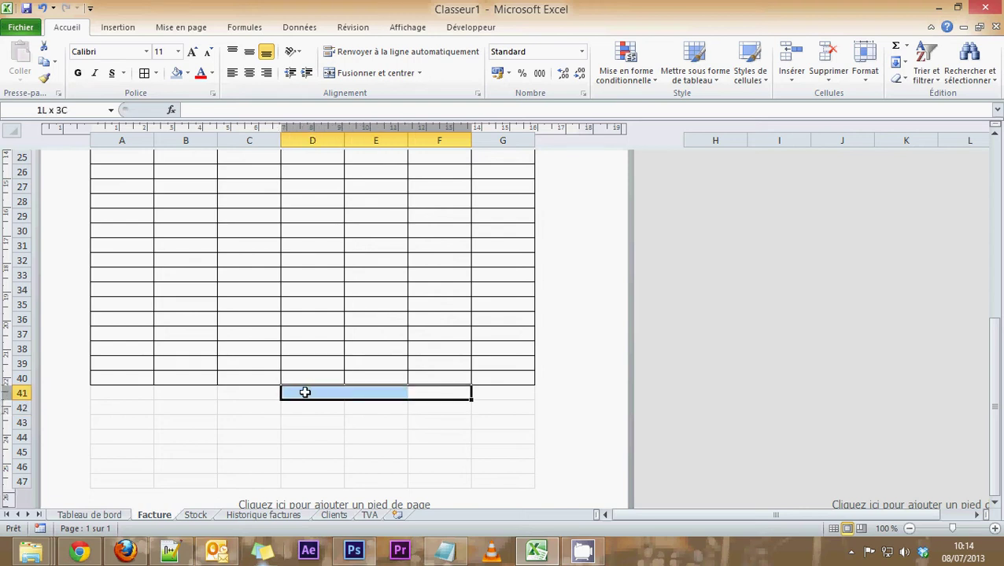
{"action": "left_click", "coordinate": [367, 437]}
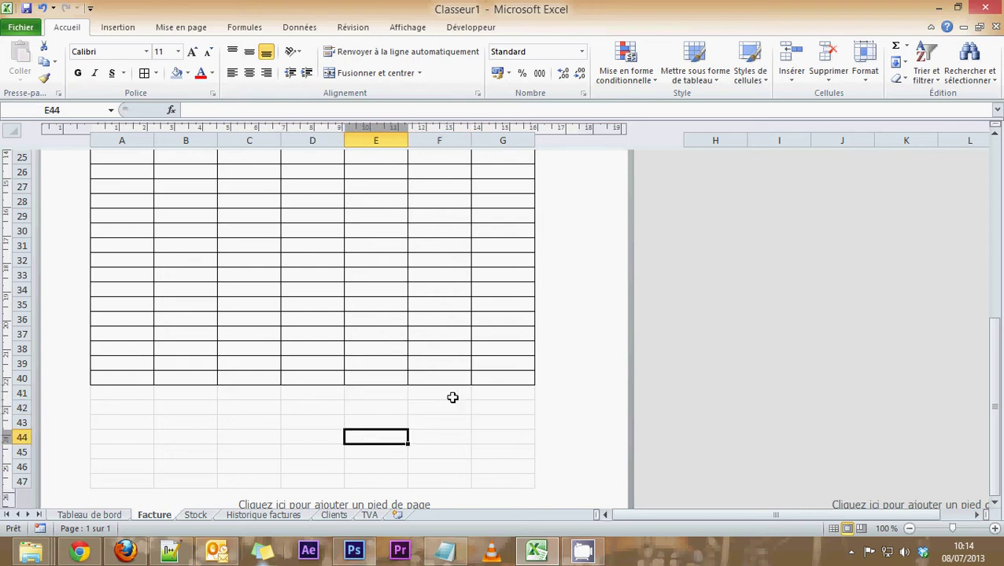
{"action": "left_click_drag", "start_coordinate": [452, 397], "coordinate": [328, 389]}
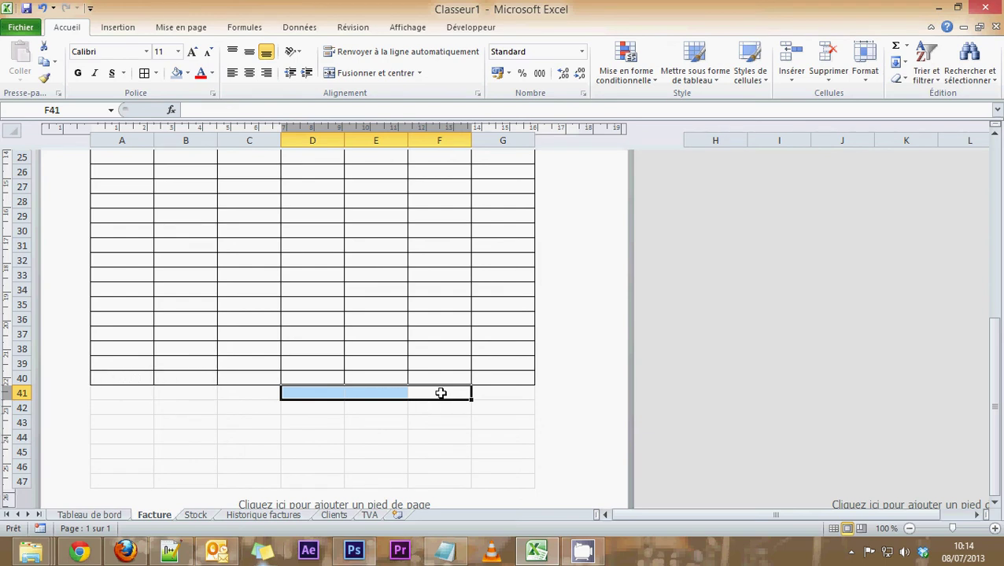
{"action": "left_click", "coordinate": [289, 393]}
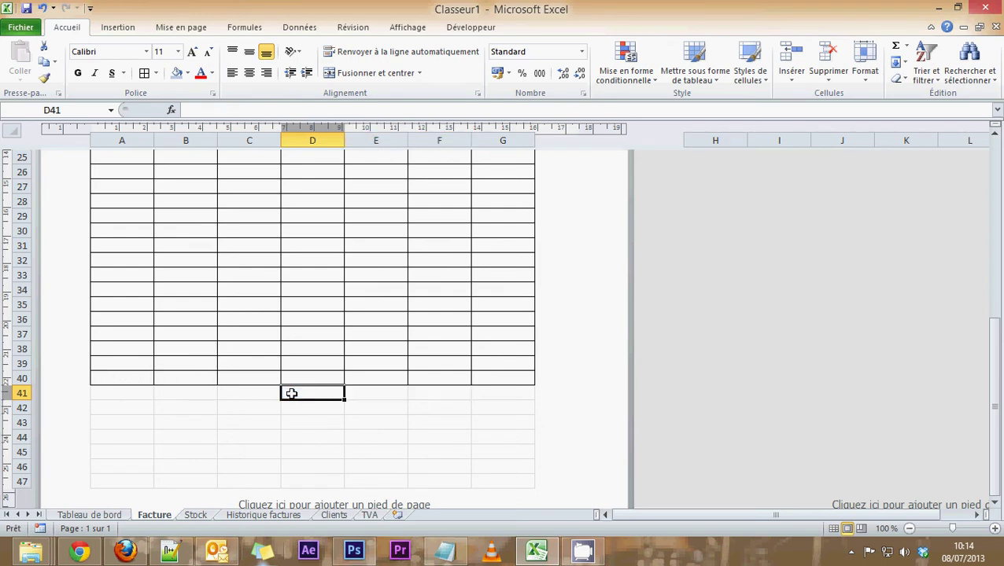
{"action": "left_click_drag", "start_coordinate": [291, 393], "coordinate": [442, 393]}
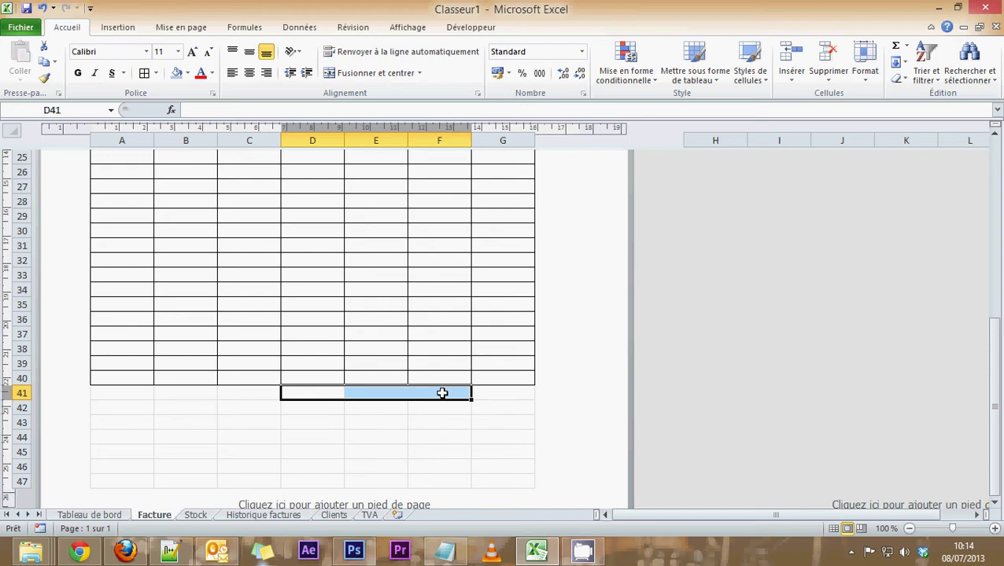
{"action": "left_click", "coordinate": [420, 72]}
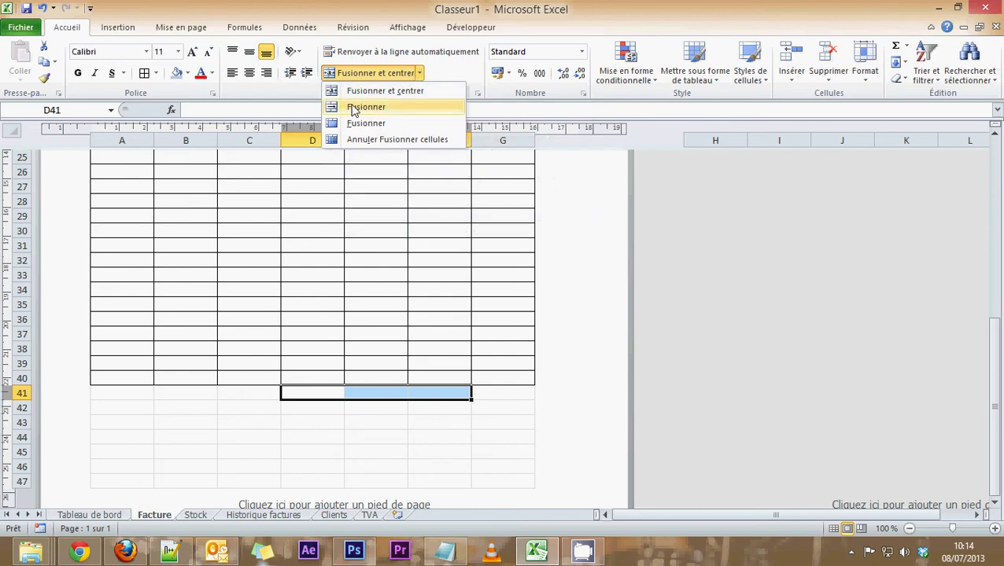
{"action": "left_click", "coordinate": [354, 108]}
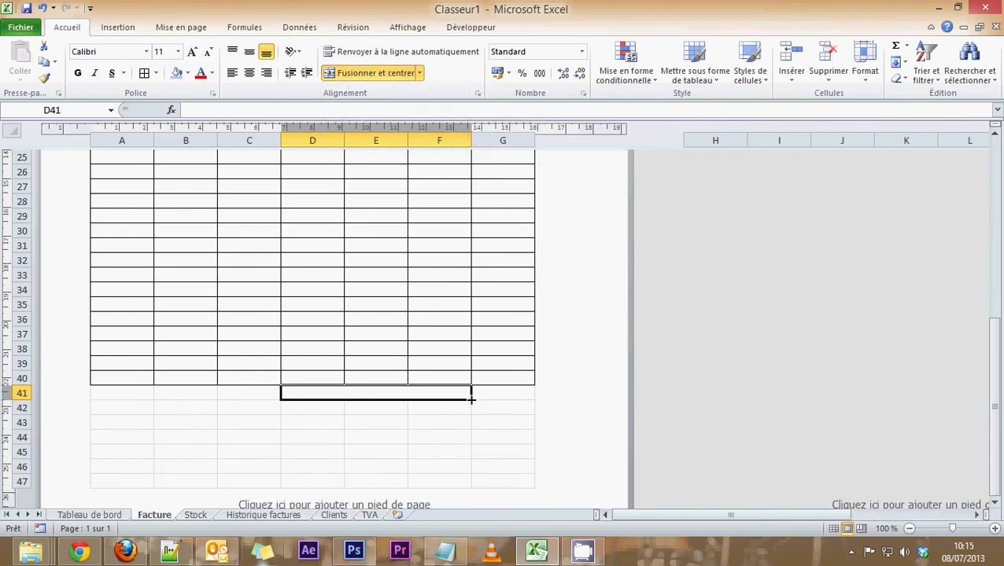
Step: Copy the merged format down to row 44 and select the totals block D41:G44
{"action": "left_click_drag", "start_coordinate": [470, 399], "coordinate": [465, 459]}
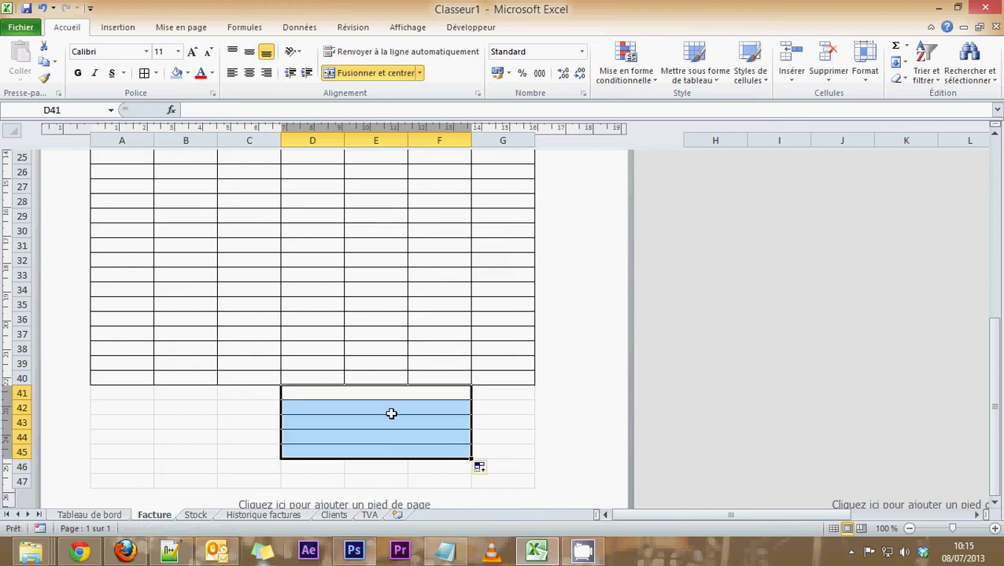
{"action": "left_click", "coordinate": [379, 393]}
{"action": "left_click", "coordinate": [377, 407]}
{"action": "left_click", "coordinate": [376, 425]}
{"action": "left_click", "coordinate": [377, 435]}
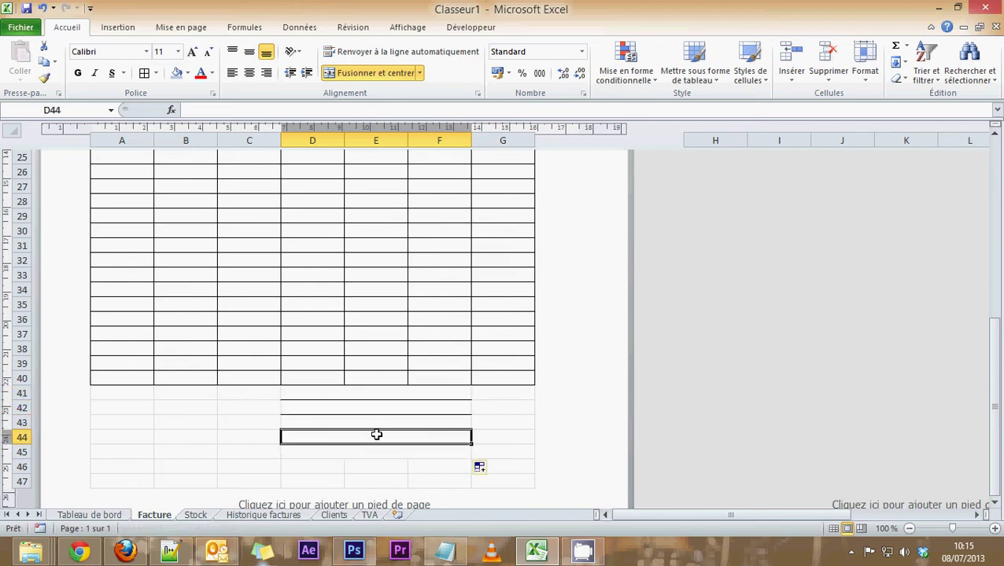
{"action": "left_click_drag", "start_coordinate": [376, 391], "coordinate": [380, 436]}
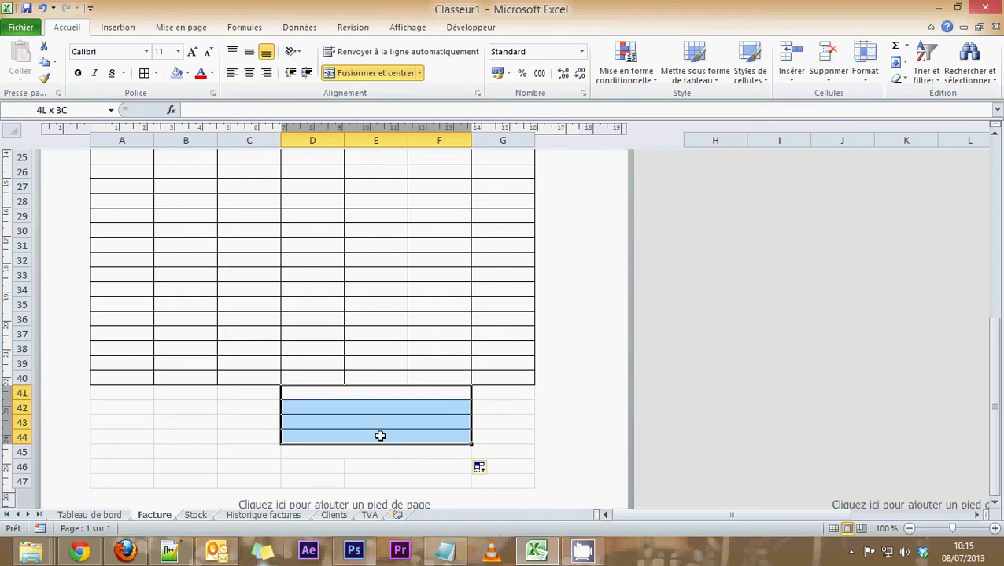
{"action": "mouse_move", "coordinate": [505, 391]}
{"action": "left_mouse_down"}
{"action": "mouse_move", "coordinate": [483, 442]}
{"action": "mouse_move", "coordinate": [441, 441]}
{"action": "left_mouse_up"}
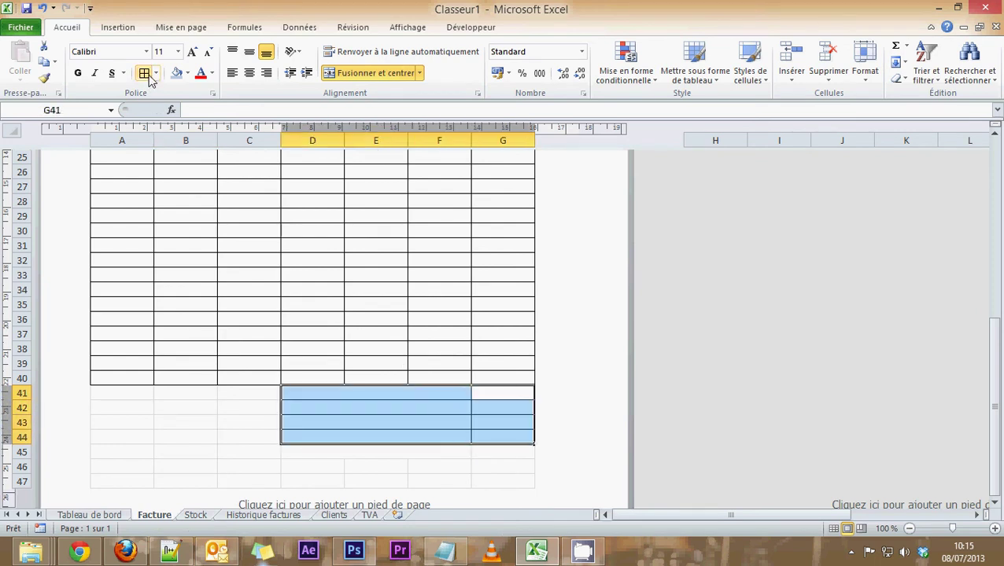
Step: Label the first two totals rows Total ht and TVA
{"action": "left_click", "coordinate": [444, 424]}
{"action": "left_click", "coordinate": [368, 392]}
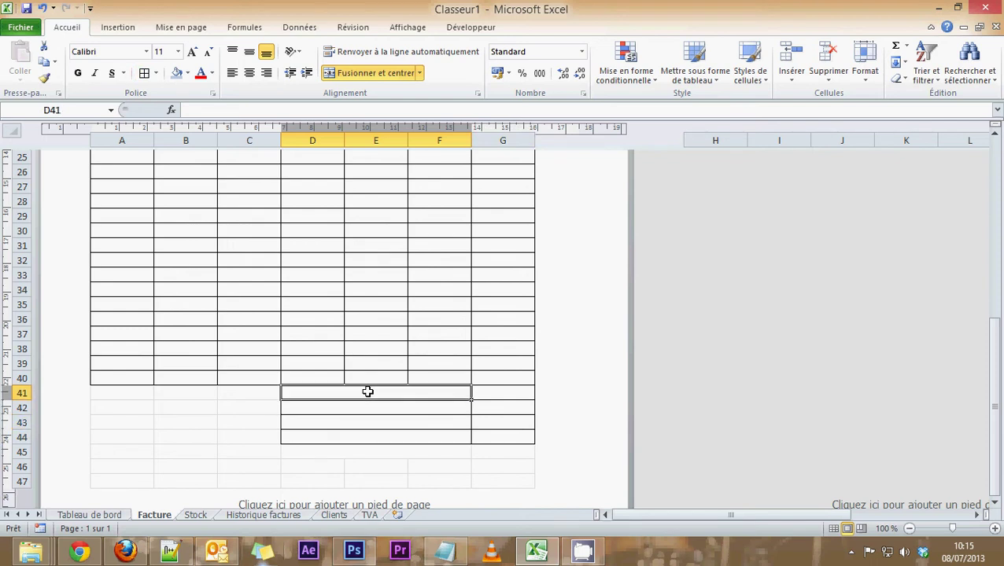
{"action": "type", "text": "Tt"}
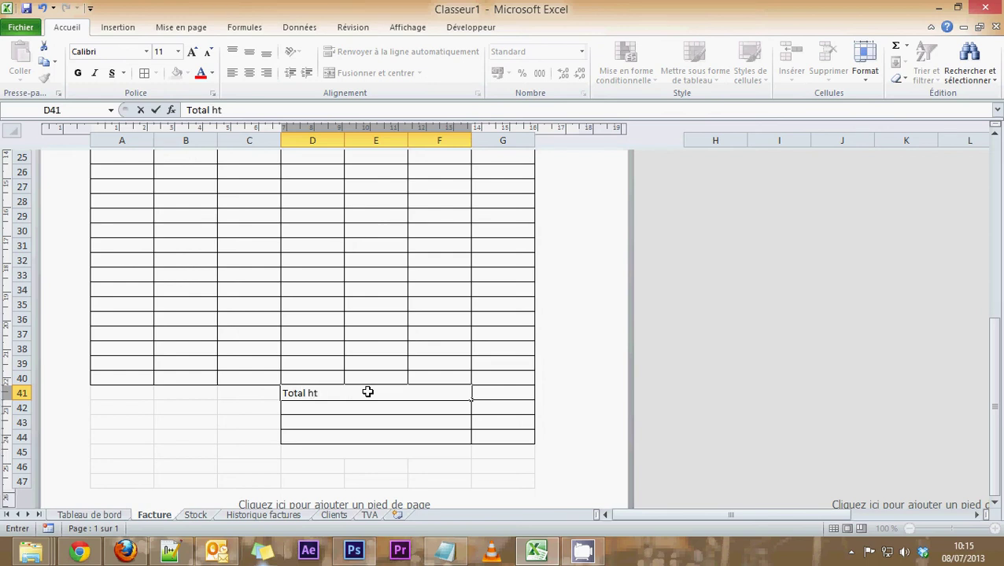
{"action": "left_click", "coordinate": [360, 409]}
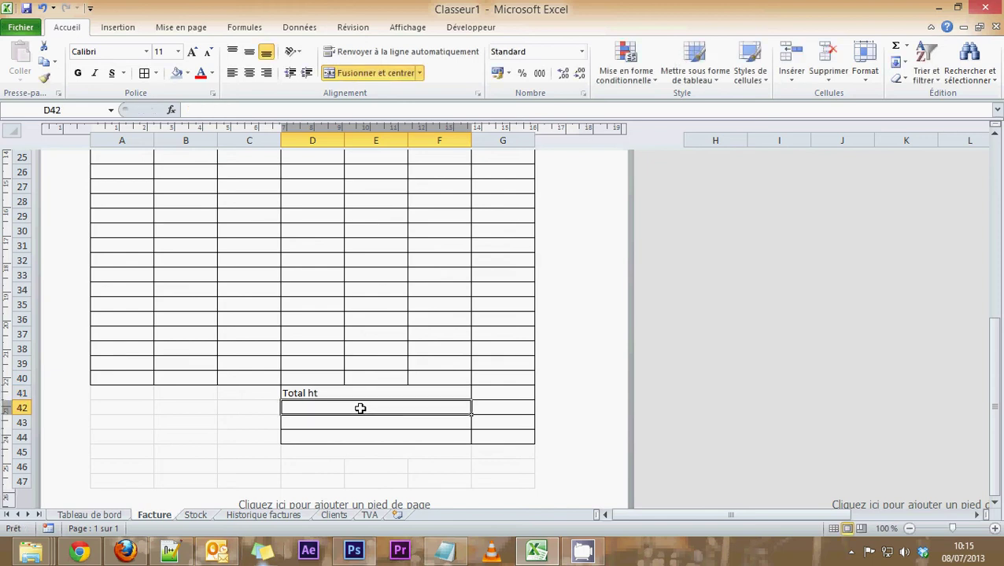
{"action": "type", "text": "TVA"}
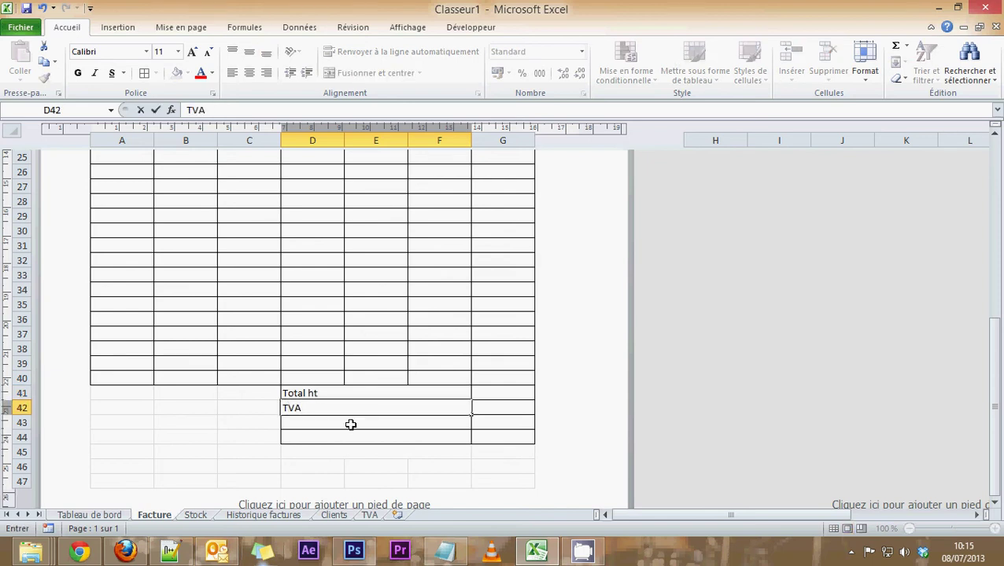
{"action": "left_click", "coordinate": [351, 424]}
Step: Label the third totals row Frais de Port and begin the Total ttc label
{"action": "type", "text": "Port"}
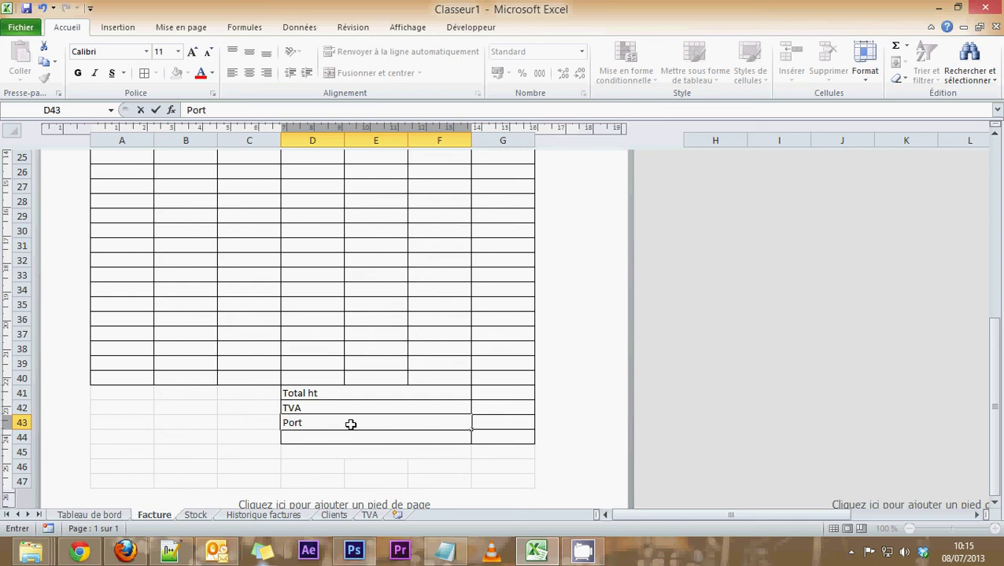
{"action": "left_click", "coordinate": [284, 424]}
{"action": "type", "text": "F"}
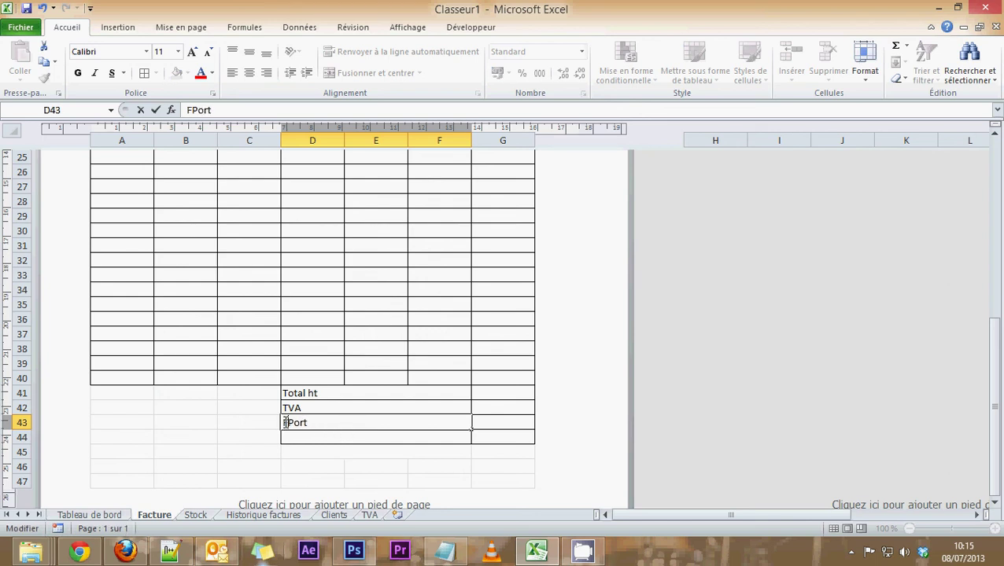
{"action": "type", "text": "rais de"}
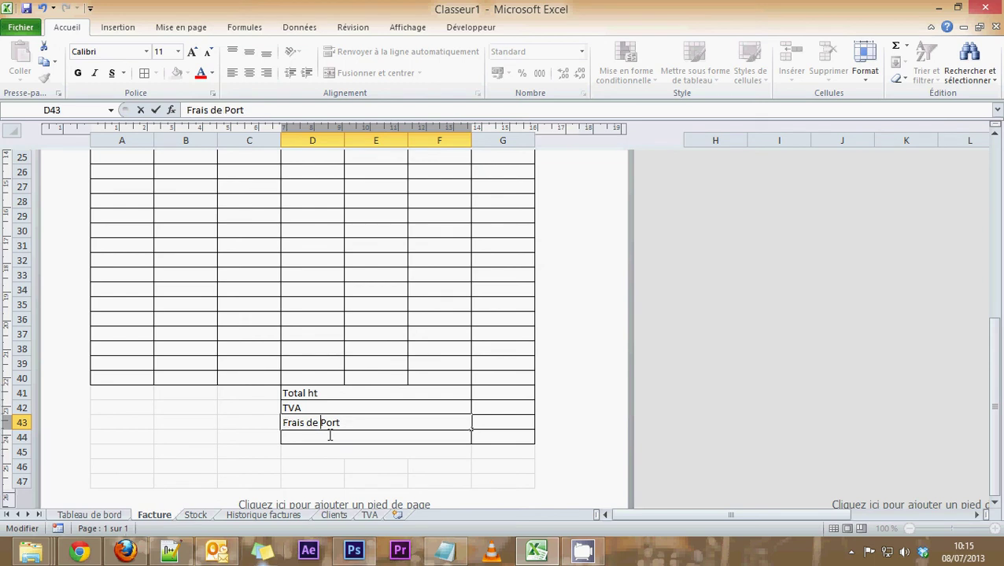
{"action": "left_click", "coordinate": [329, 435]}
{"action": "type", "text": "Total TTC"}
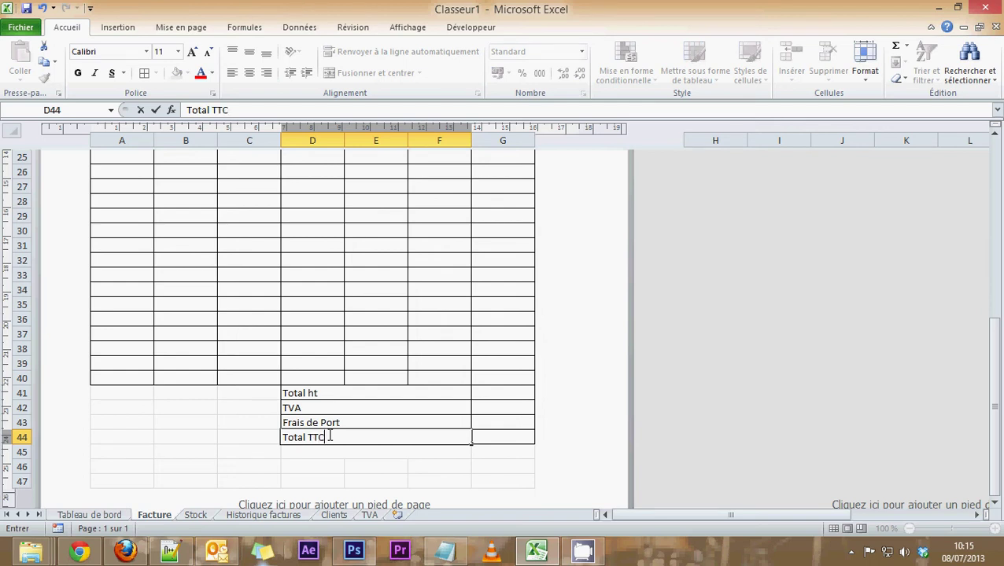
{"action": "left_click_drag", "start_coordinate": [330, 437], "coordinate": [304, 437]}
Step: Finish the Total ttc label and right-align the four totals labels in D41:F44
{"action": "type", "text": "ttc"}
{"action": "left_click", "coordinate": [380, 451]}
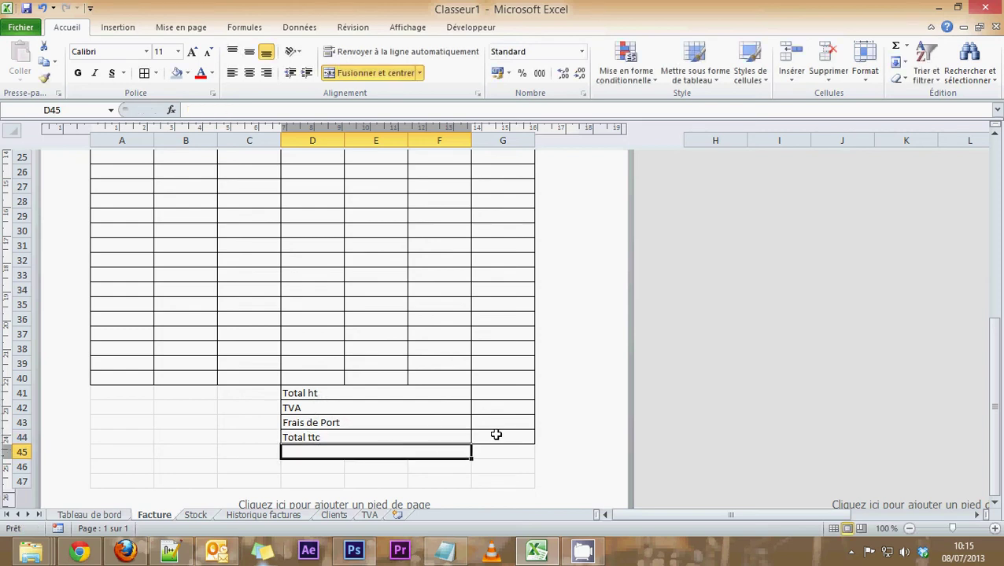
{"action": "left_click_drag", "start_coordinate": [425, 394], "coordinate": [425, 441]}
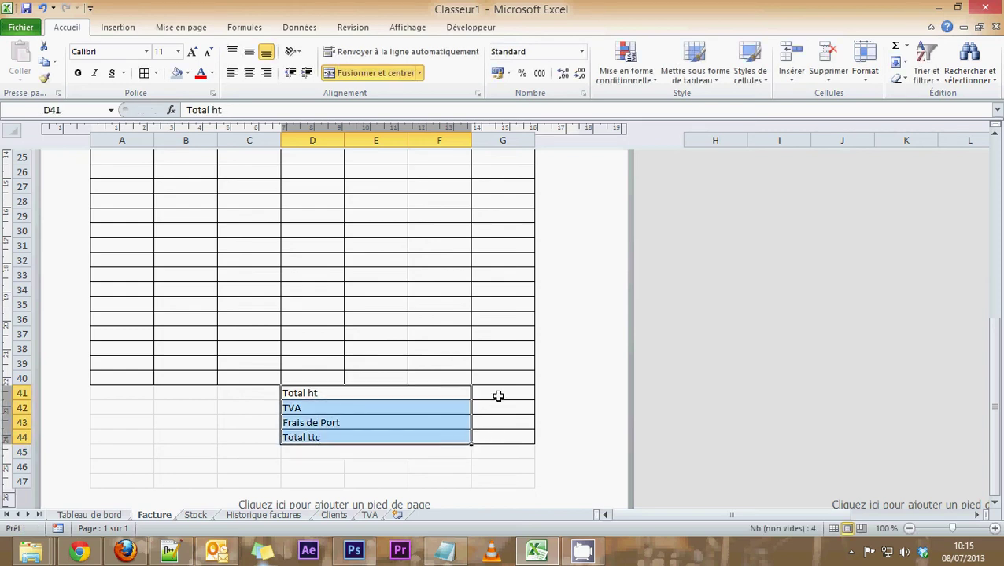
{"action": "left_click_drag", "start_coordinate": [498, 393], "coordinate": [498, 438]}
{"action": "left_click_drag", "start_coordinate": [432, 397], "coordinate": [430, 432]}
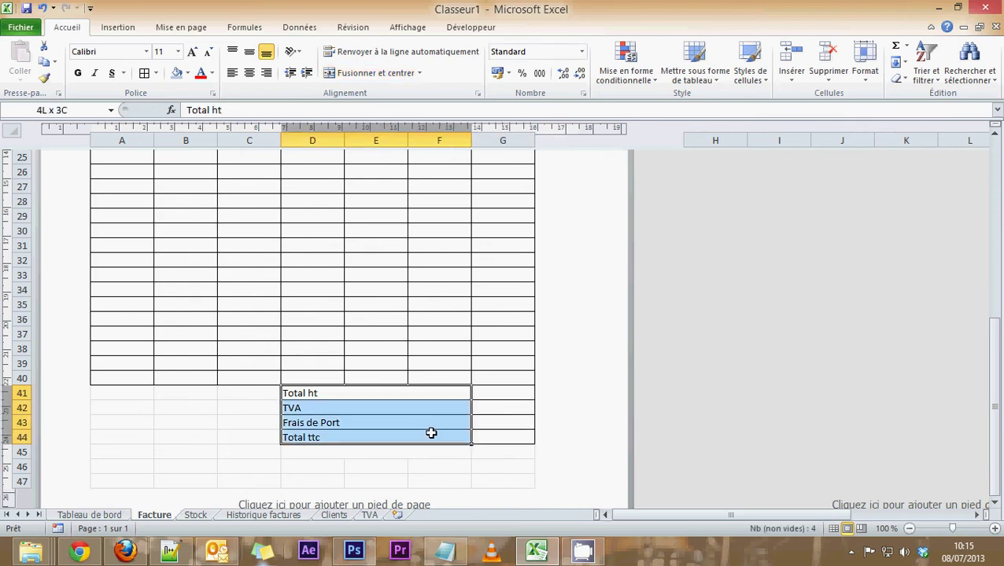
{"action": "left_click", "coordinate": [267, 72]}
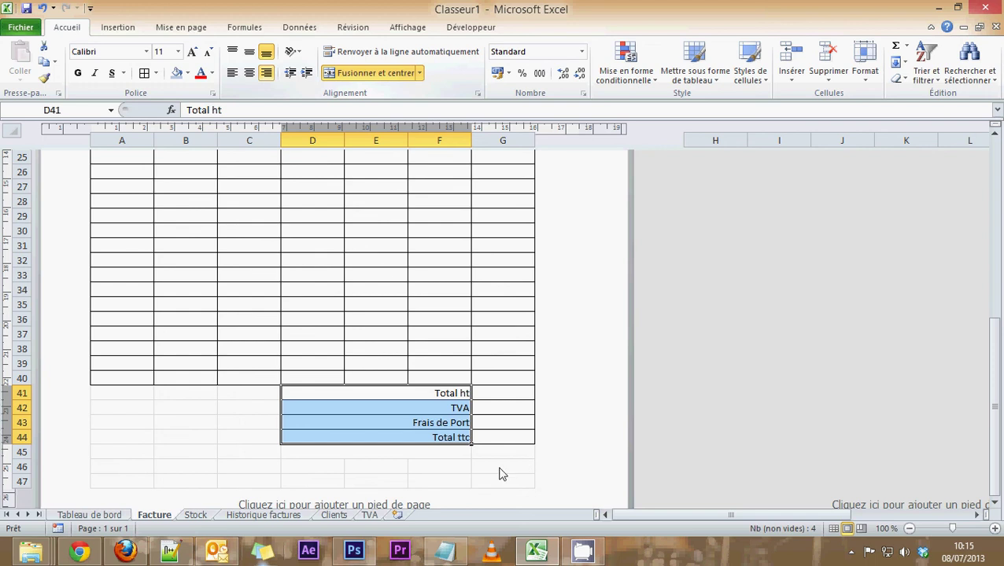
Step: Step through the amount cells G41 to G44, then reselect the four totals labels
{"action": "left_click", "coordinate": [506, 396]}
{"action": "left_click", "coordinate": [491, 409]}
{"action": "left_click", "coordinate": [492, 421]}
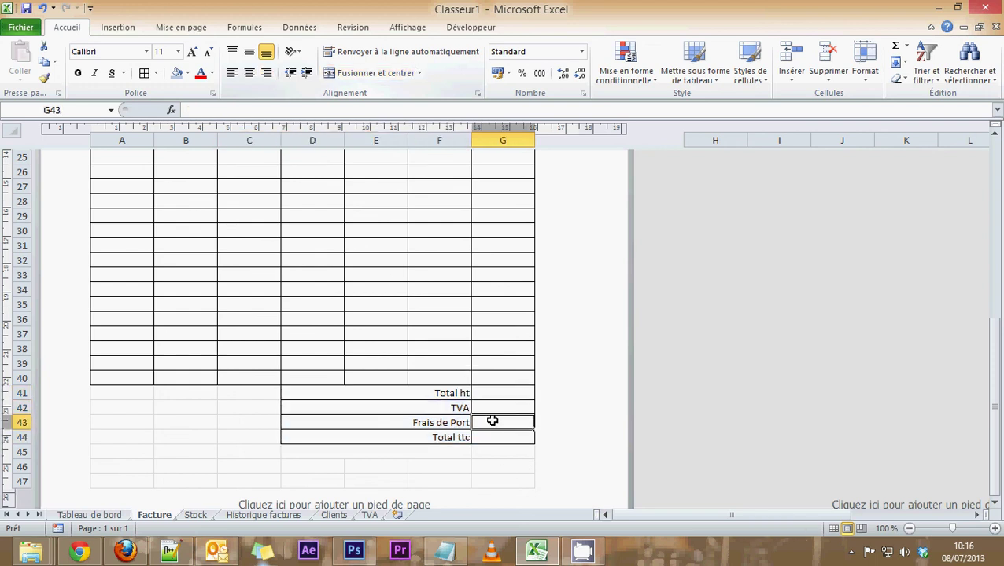
{"action": "left_click", "coordinate": [486, 437]}
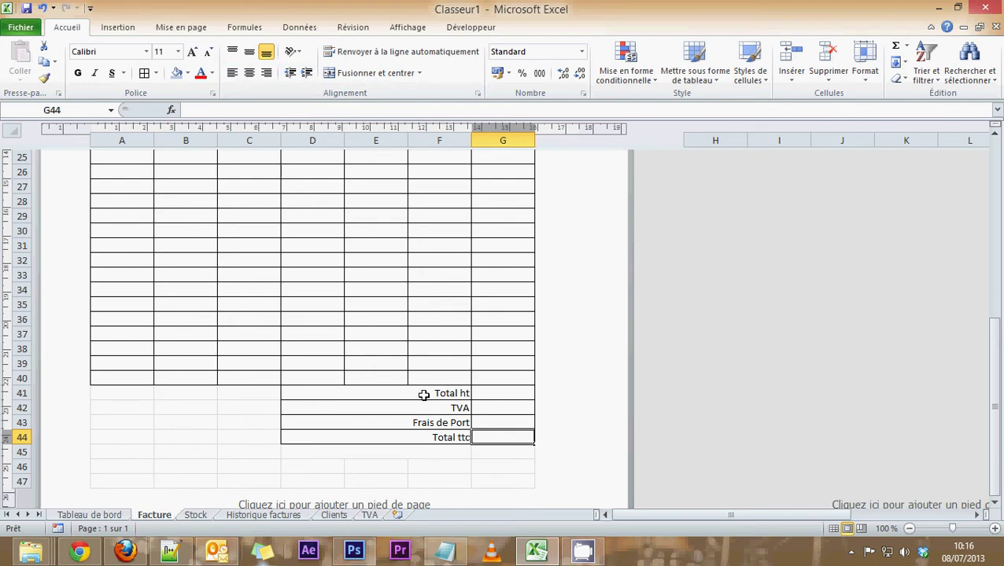
{"action": "left_click_drag", "start_coordinate": [425, 391], "coordinate": [455, 438]}
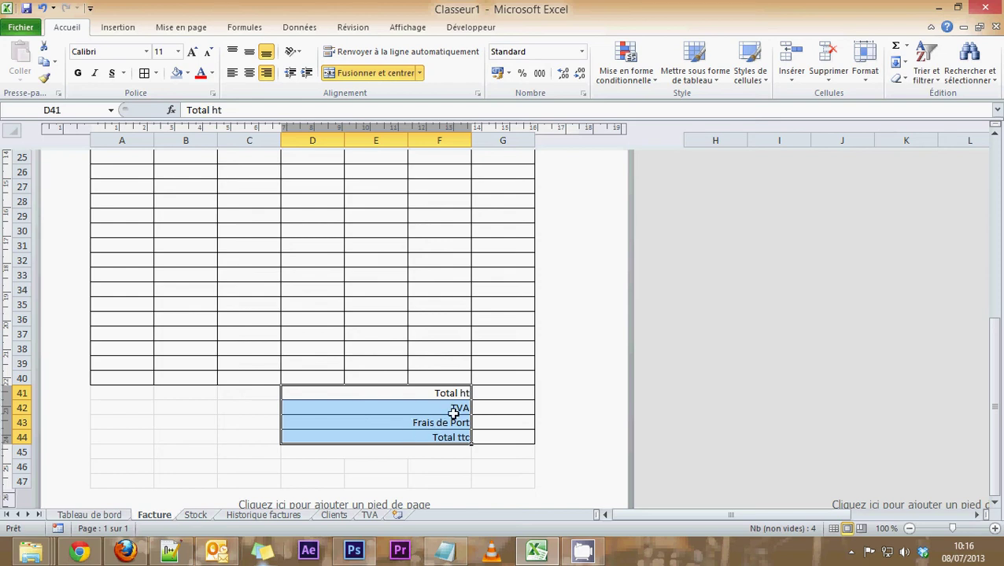
Step: Make the four totals labels bold
{"action": "left_click", "coordinate": [77, 75]}
{"action": "left_click", "coordinate": [457, 421]}
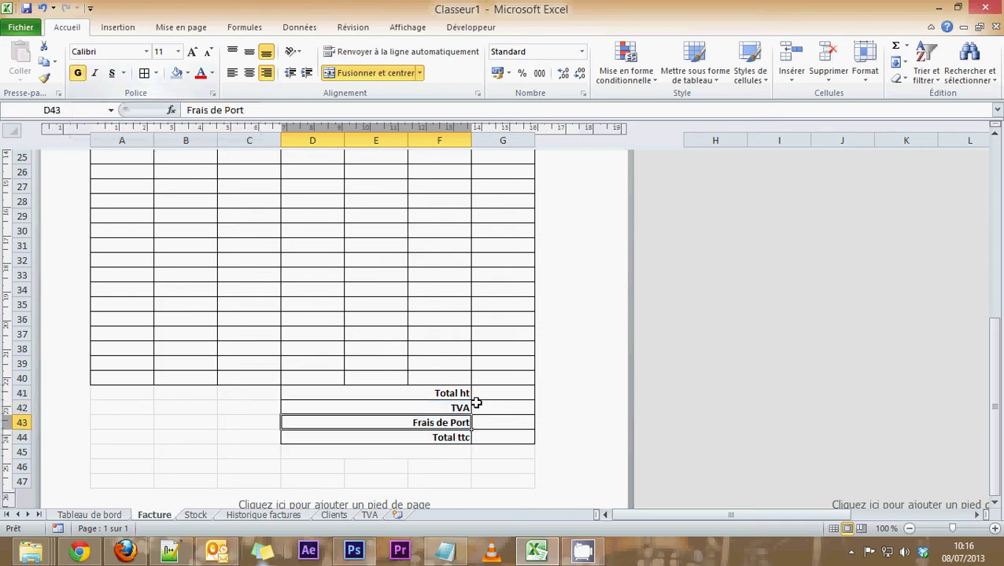
{"action": "left_click_drag", "start_coordinate": [382, 391], "coordinate": [384, 434]}
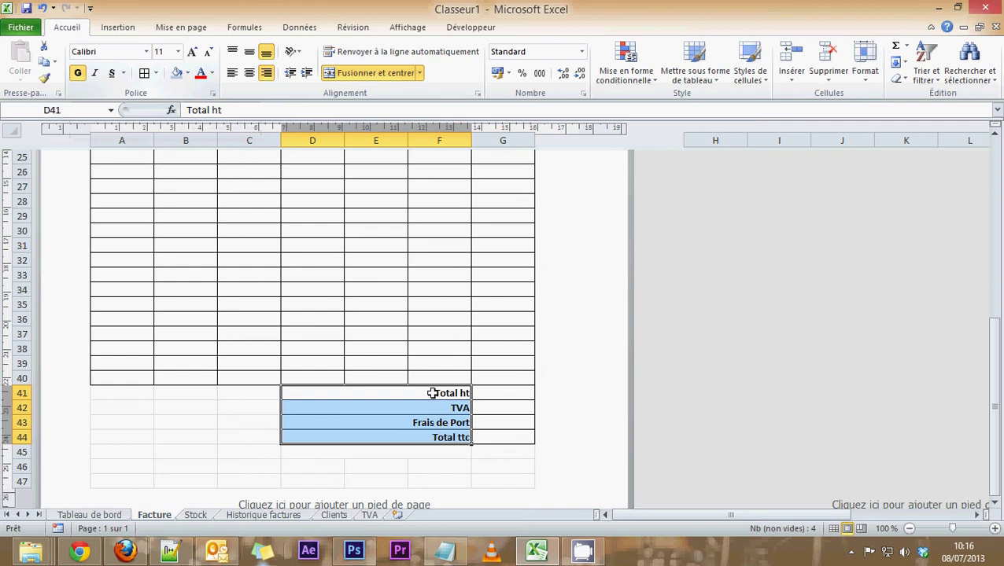
{"action": "left_click", "coordinate": [500, 392]}
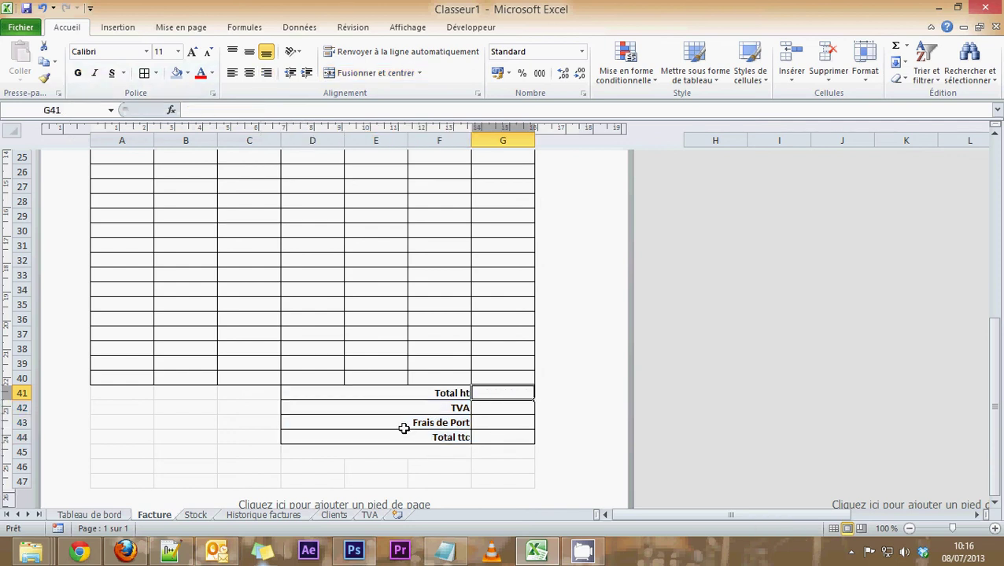
Step: Heighten row 44 and centre Total ttc vertically while keeping it right-aligned
{"action": "left_click_drag", "start_coordinate": [26, 444], "coordinate": [26, 456]}
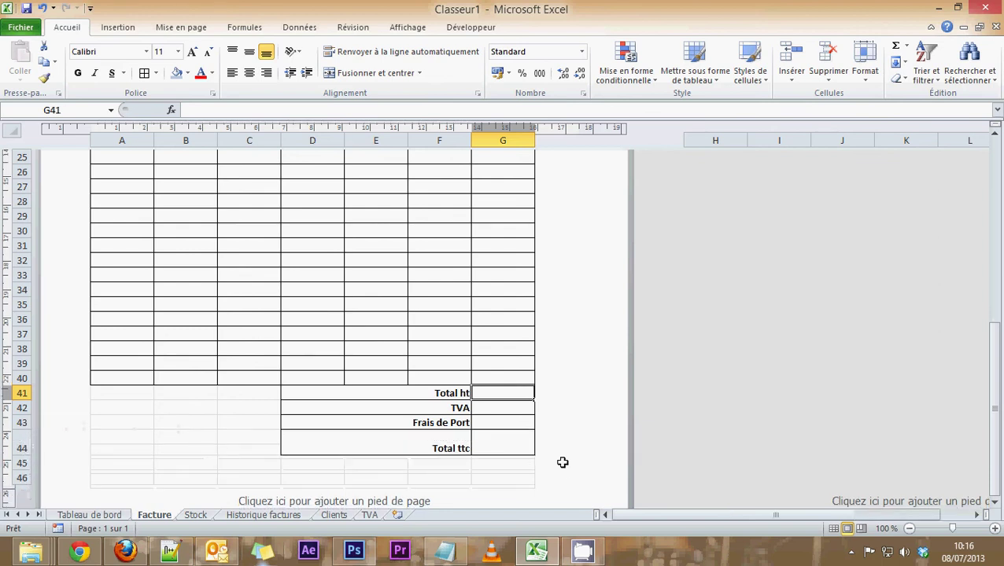
{"action": "left_click", "coordinate": [489, 441]}
{"action": "left_click", "coordinate": [409, 441]}
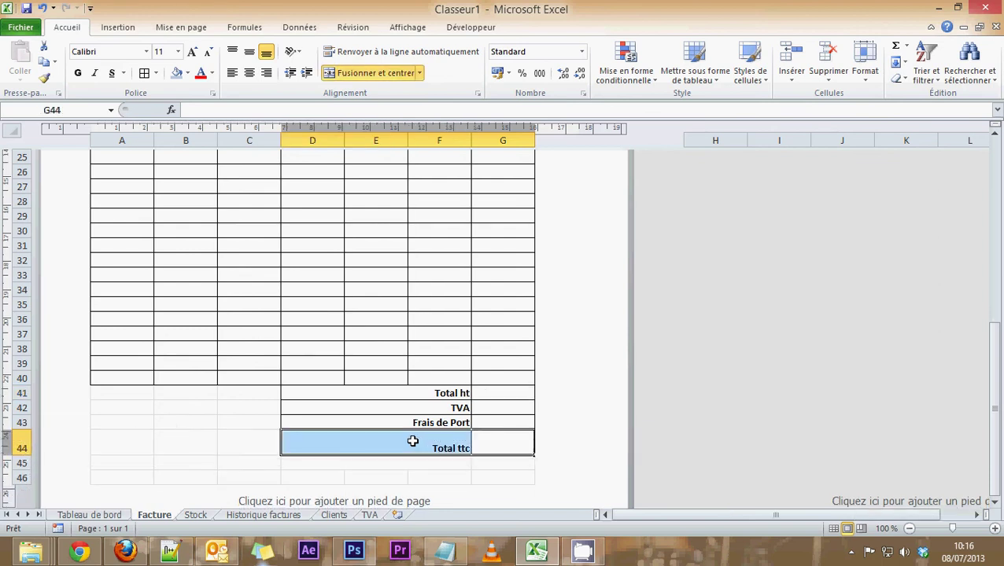
{"action": "left_click", "coordinate": [249, 73]}
{"action": "left_click", "coordinate": [249, 51]}
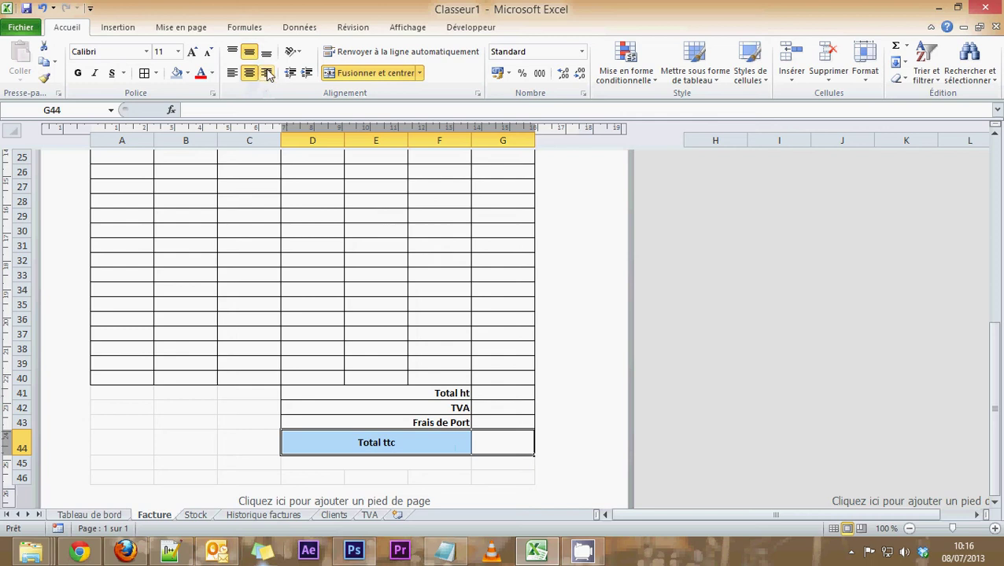
{"action": "left_click", "coordinate": [266, 72]}
Step: Enlarge the Total ttc label's font to size 18
{"action": "left_click", "coordinate": [480, 442]}
{"action": "left_click", "coordinate": [454, 443]}
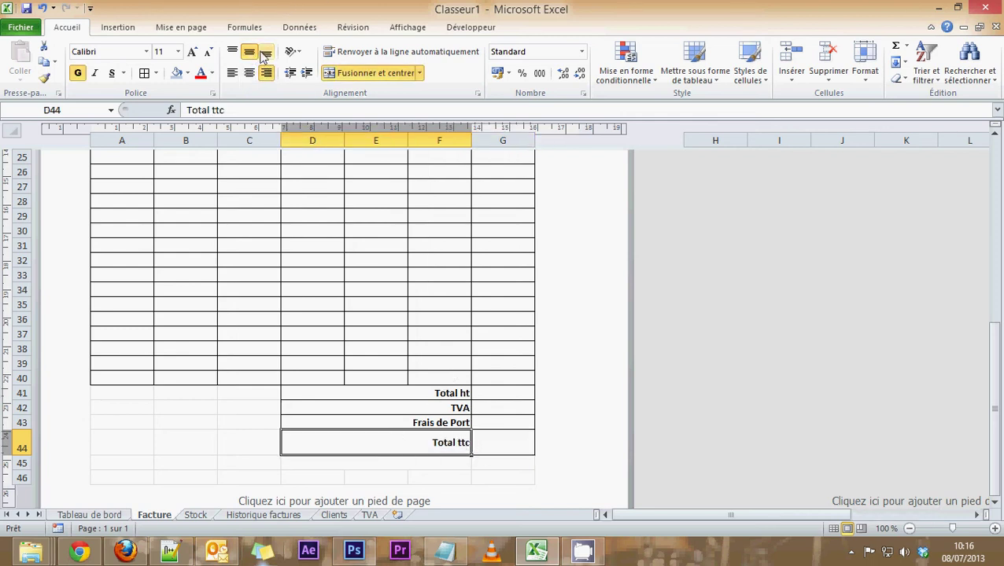
{"action": "left_click", "coordinate": [481, 441]}
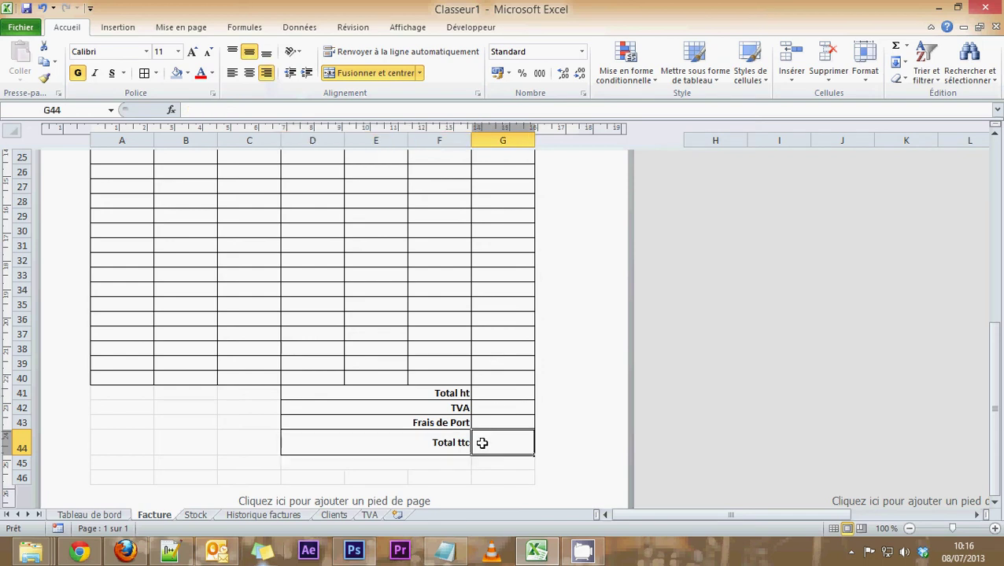
{"action": "left_click", "coordinate": [450, 441]}
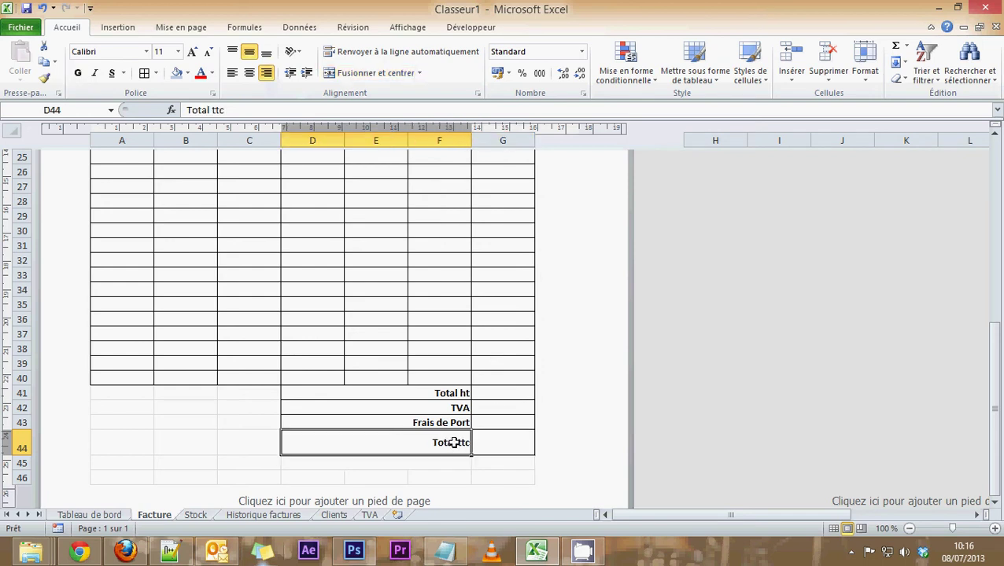
{"action": "left_click", "coordinate": [191, 51]}
{"action": "left_click", "coordinate": [191, 51]}
{"action": "left_click", "coordinate": [191, 52]}
{"action": "left_click", "coordinate": [191, 51]}
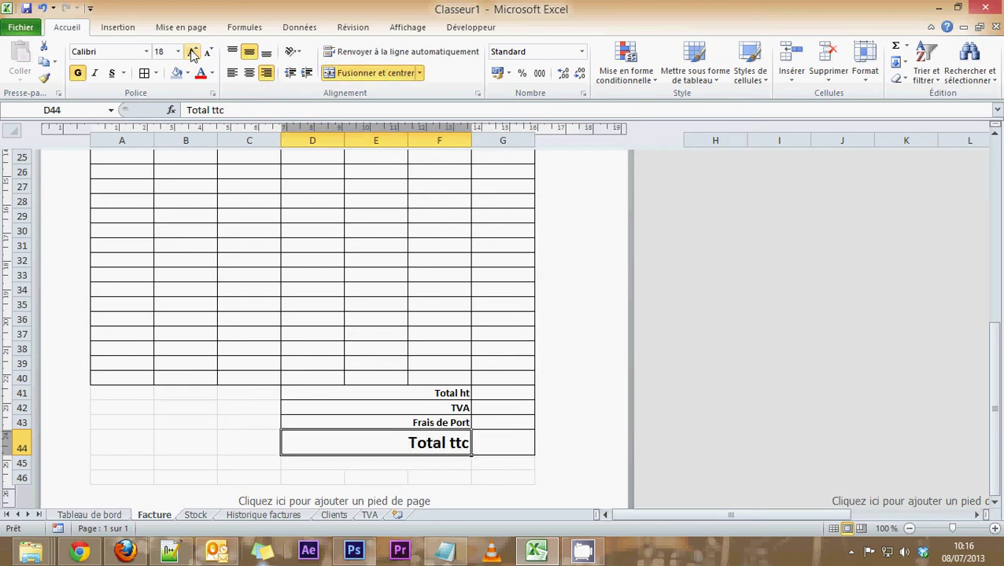
{"action": "left_click", "coordinate": [191, 51]}
{"action": "left_click", "coordinate": [207, 51]}
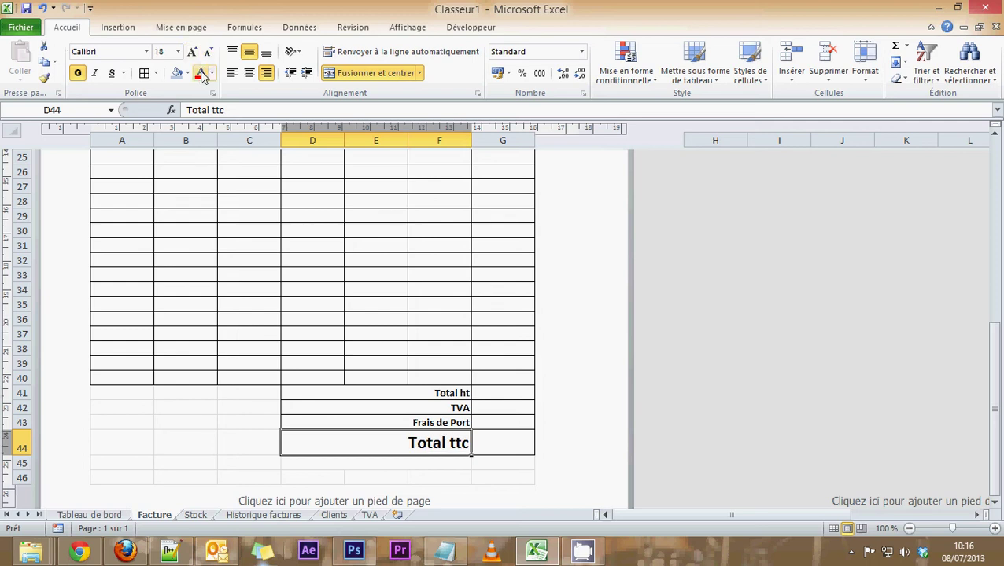
{"action": "left_click", "coordinate": [507, 425]}
Step: Fill the Total ttc amount cell G44 with a light grey theme colour
{"action": "left_click", "coordinate": [510, 444]}
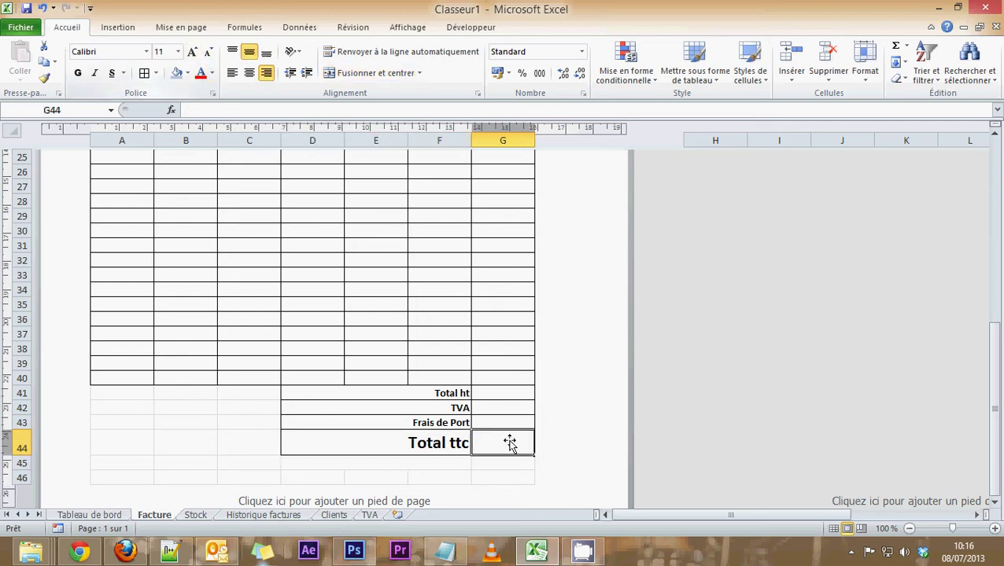
{"action": "left_click", "coordinate": [188, 73]}
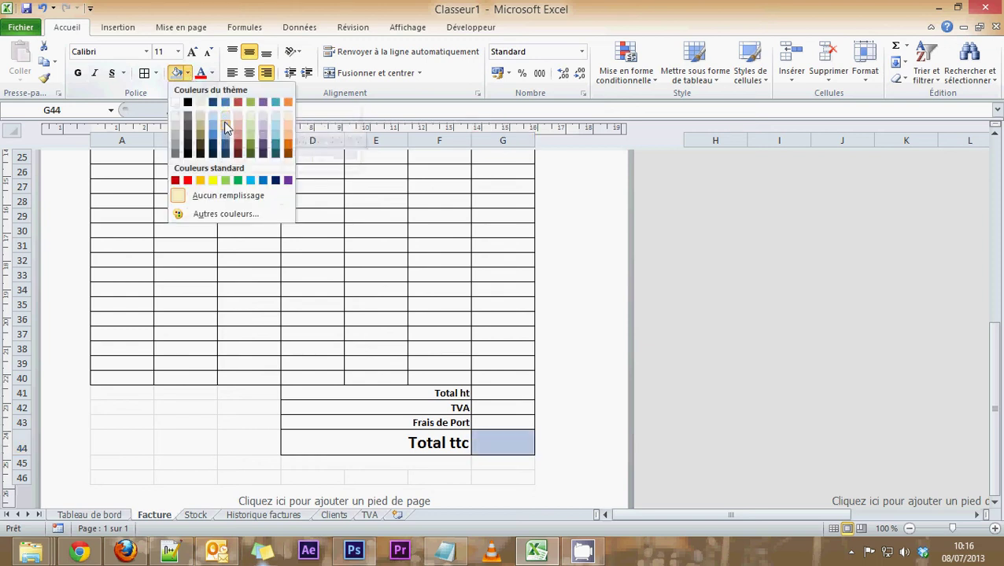
{"action": "left_click", "coordinate": [178, 137]}
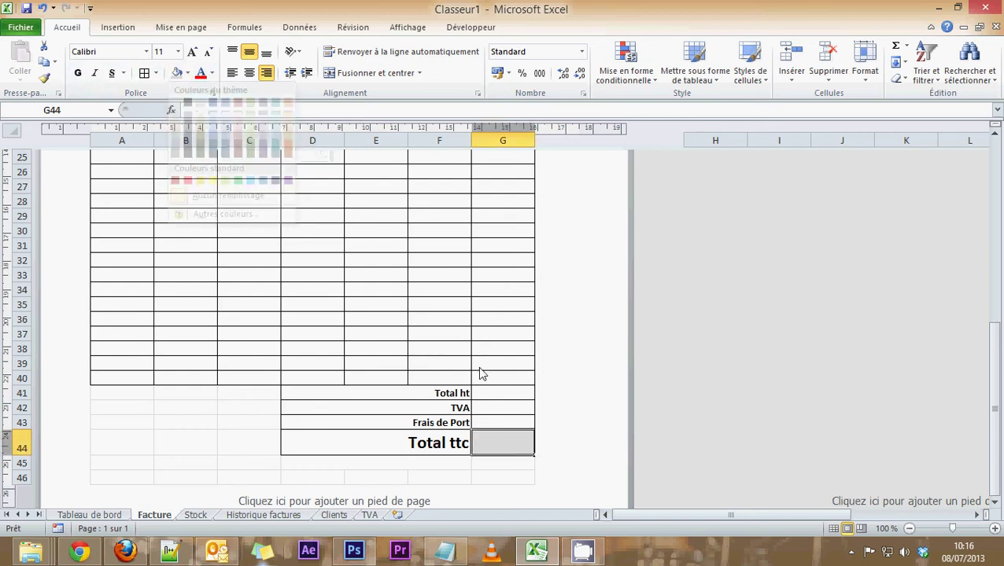
{"action": "left_click", "coordinate": [511, 464]}
{"action": "left_click", "coordinate": [512, 445]}
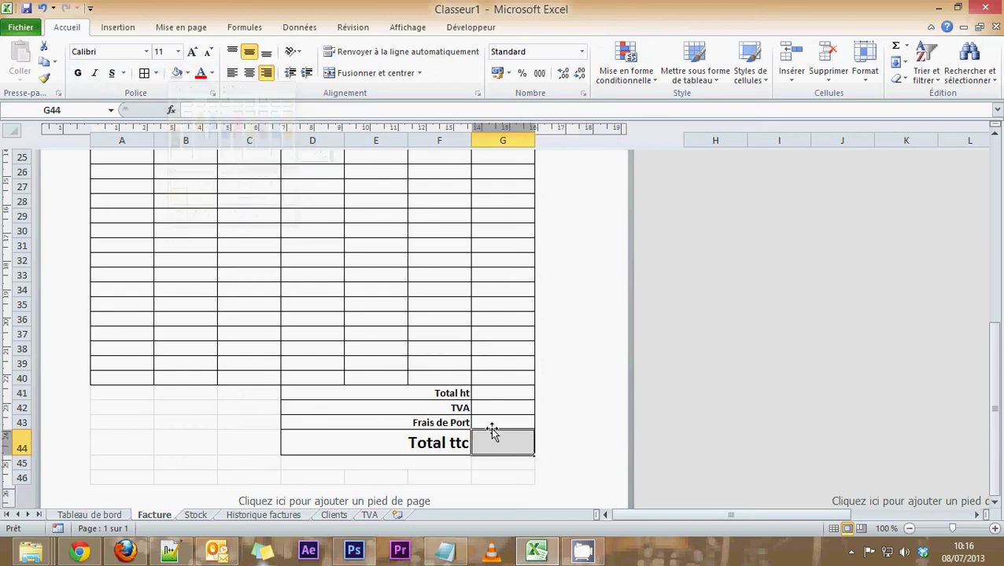
{"action": "scroll", "coordinate": [490, 428], "scroll_direction": "up", "scroll_amount": 6}
{"action": "scroll", "coordinate": [491, 428], "scroll_direction": "up", "scroll_amount": 1}
{"action": "scroll", "coordinate": [491, 428], "scroll_direction": "down", "scroll_amount": 6}
{"action": "scroll", "coordinate": [491, 428], "scroll_direction": "down", "scroll_amount": 1}
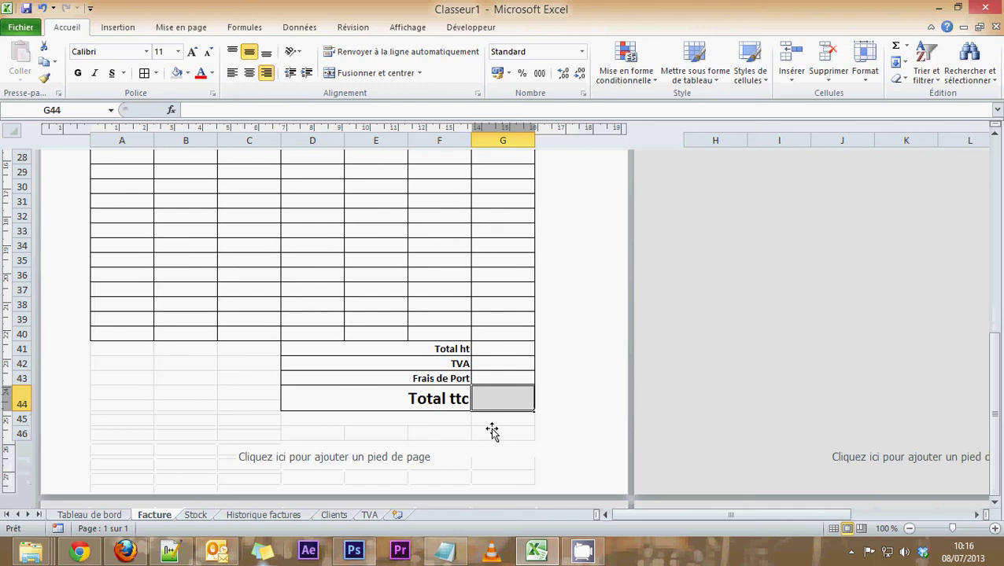
{"action": "scroll", "coordinate": [491, 428], "scroll_direction": "up", "scroll_amount": 7}
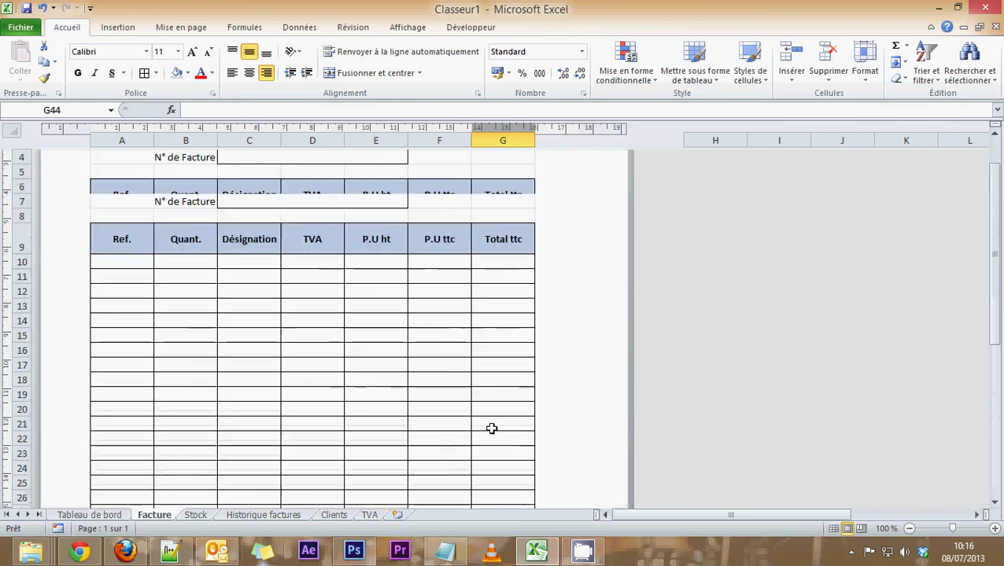
{"action": "scroll", "coordinate": [490, 428], "scroll_direction": "up", "scroll_amount": 2}
{"action": "scroll", "coordinate": [491, 428], "scroll_direction": "down", "scroll_amount": 6}
{"action": "scroll", "coordinate": [491, 428], "scroll_direction": "down", "scroll_amount": 4}
{"action": "scroll", "coordinate": [489, 343], "scroll_direction": "up", "scroll_amount": 3}
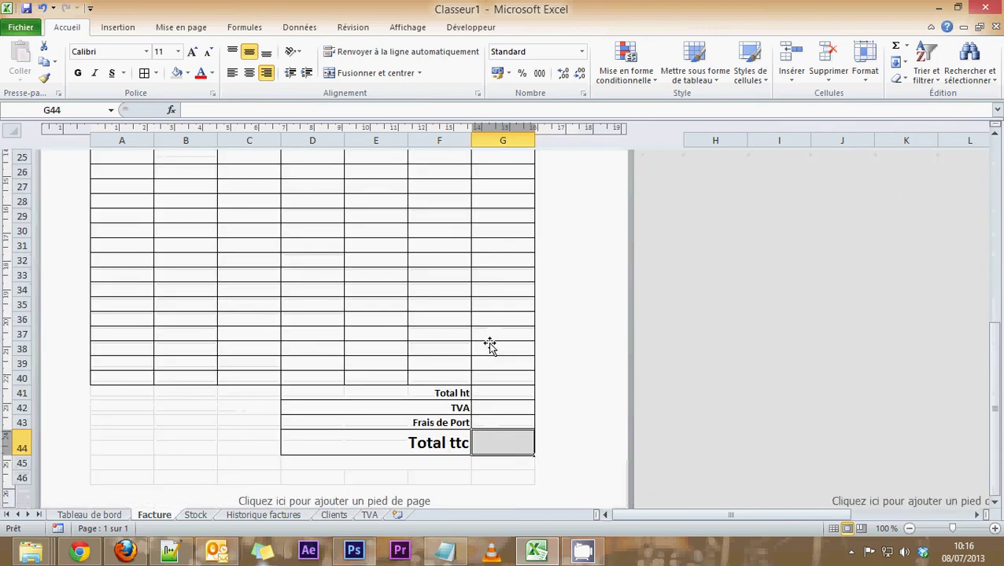
{"action": "scroll", "coordinate": [489, 343], "scroll_direction": "up", "scroll_amount": 6}
{"action": "scroll", "coordinate": [489, 343], "scroll_direction": "up", "scroll_amount": 2}
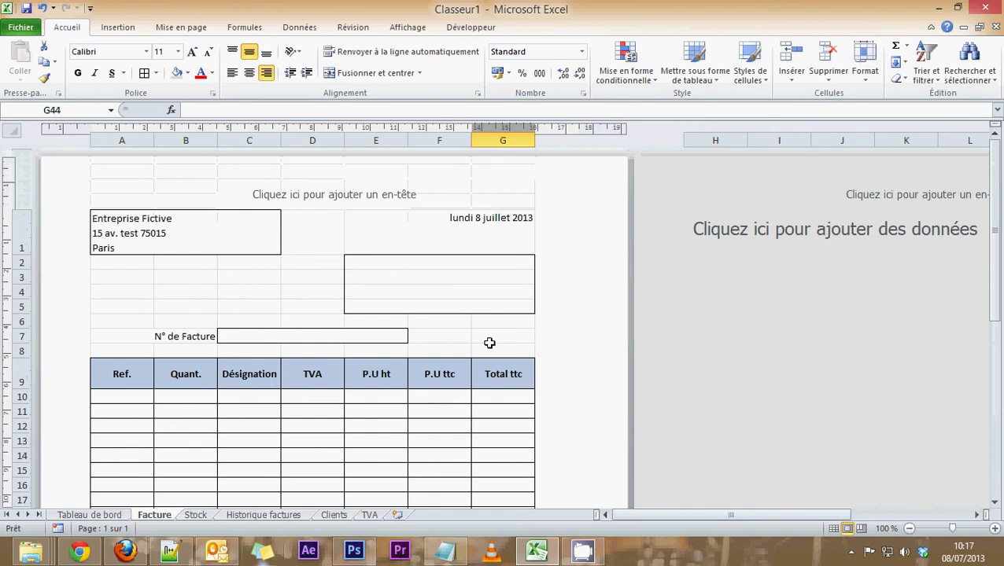
{"action": "scroll", "coordinate": [489, 343], "scroll_direction": "down", "scroll_amount": 3}
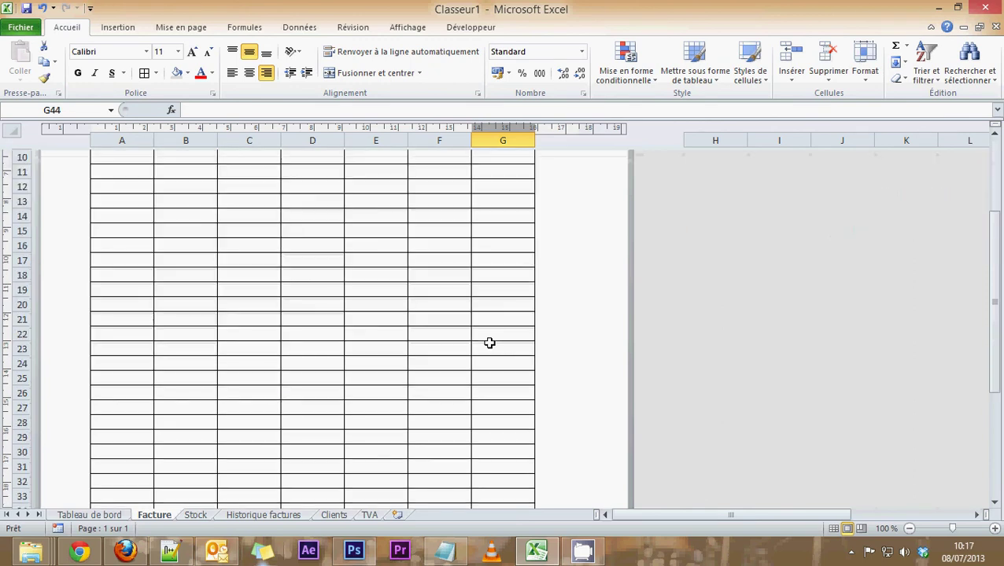
{"action": "scroll", "coordinate": [489, 343], "scroll_direction": "down", "scroll_amount": 3}
{"action": "scroll", "coordinate": [489, 343], "scroll_direction": "down", "scroll_amount": 2}
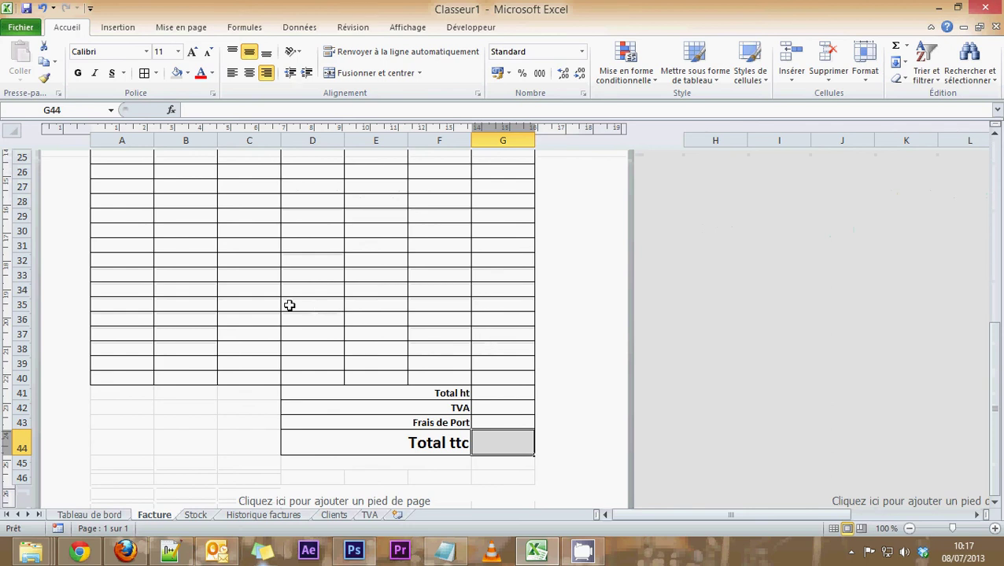
{"action": "scroll", "coordinate": [289, 306], "scroll_direction": "up", "scroll_amount": 3}
{"action": "scroll", "coordinate": [289, 306], "scroll_direction": "up", "scroll_amount": 4}
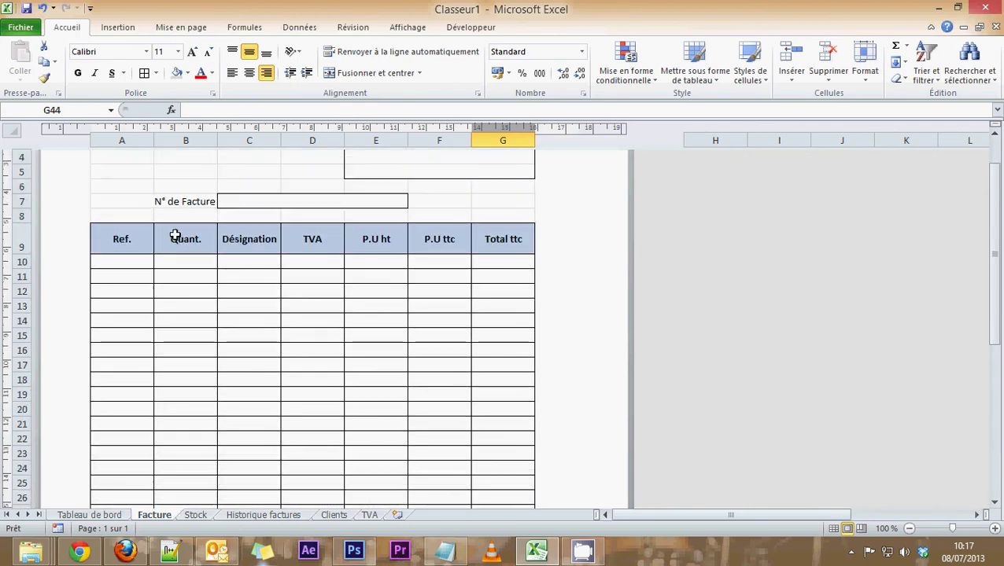
{"action": "scroll", "coordinate": [300, 347], "scroll_direction": "down", "scroll_amount": 3}
{"action": "scroll", "coordinate": [300, 347], "scroll_direction": "down", "scroll_amount": 3}
{"action": "scroll", "coordinate": [300, 347], "scroll_direction": "down", "scroll_amount": 2}
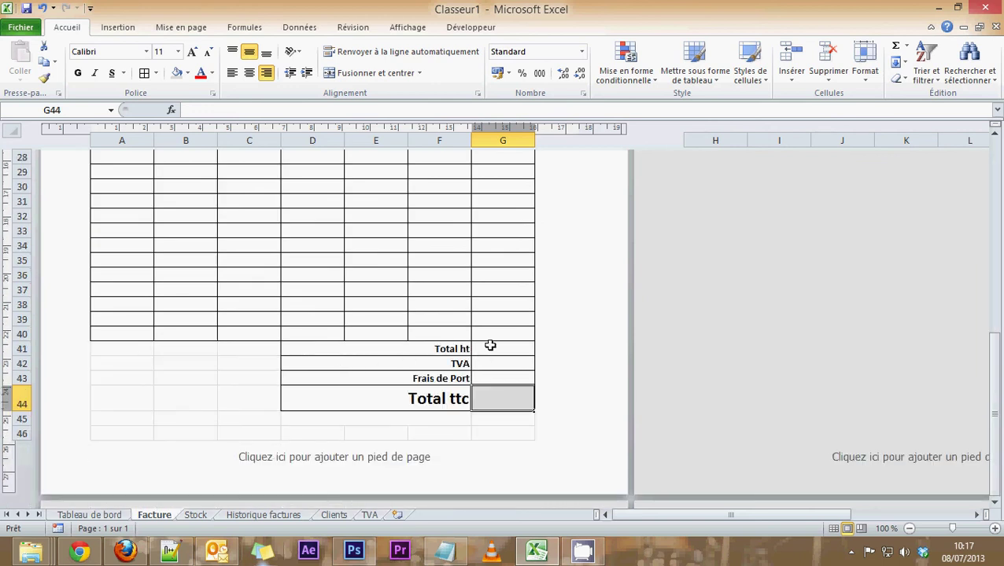
Step: Put a thick outline border around the totals value cells G41 to G44
{"action": "left_click_drag", "start_coordinate": [490, 346], "coordinate": [488, 432]}
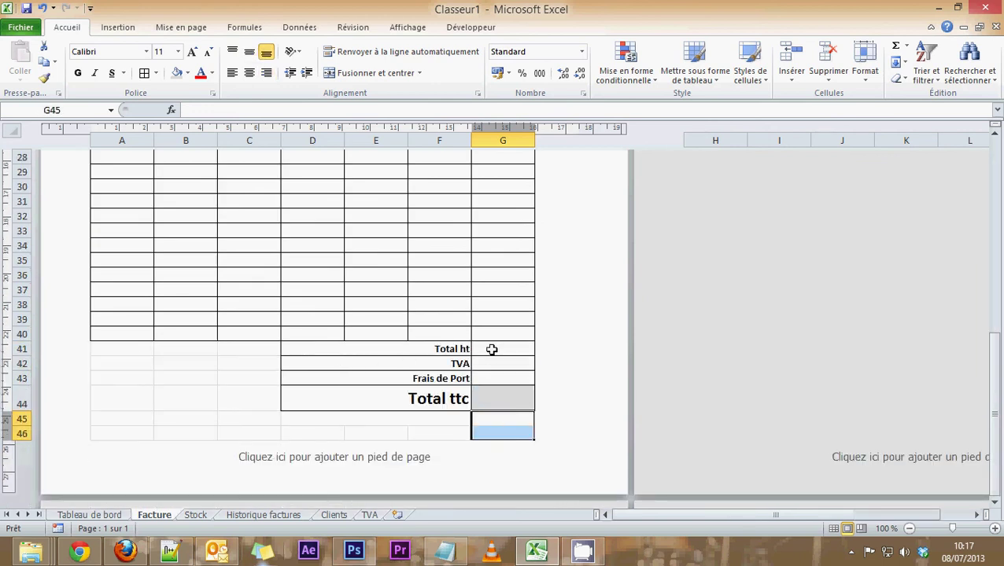
{"action": "mouse_move", "coordinate": [491, 346]}
{"action": "left_mouse_down"}
{"action": "mouse_move", "coordinate": [491, 388]}
{"action": "mouse_move", "coordinate": [502, 348]}
{"action": "mouse_move", "coordinate": [503, 362]}
{"action": "left_mouse_up"}
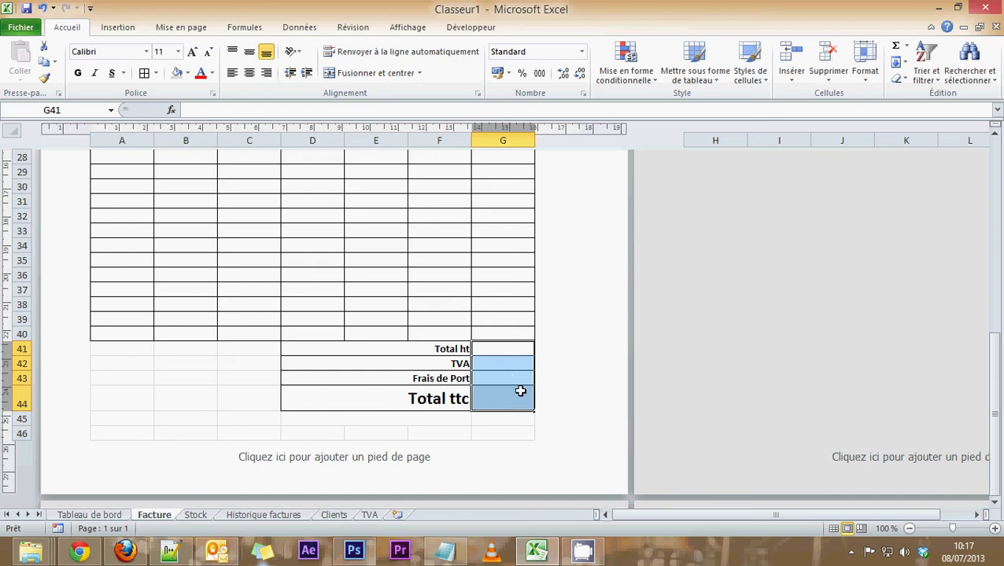
{"action": "left_click", "coordinate": [157, 73]}
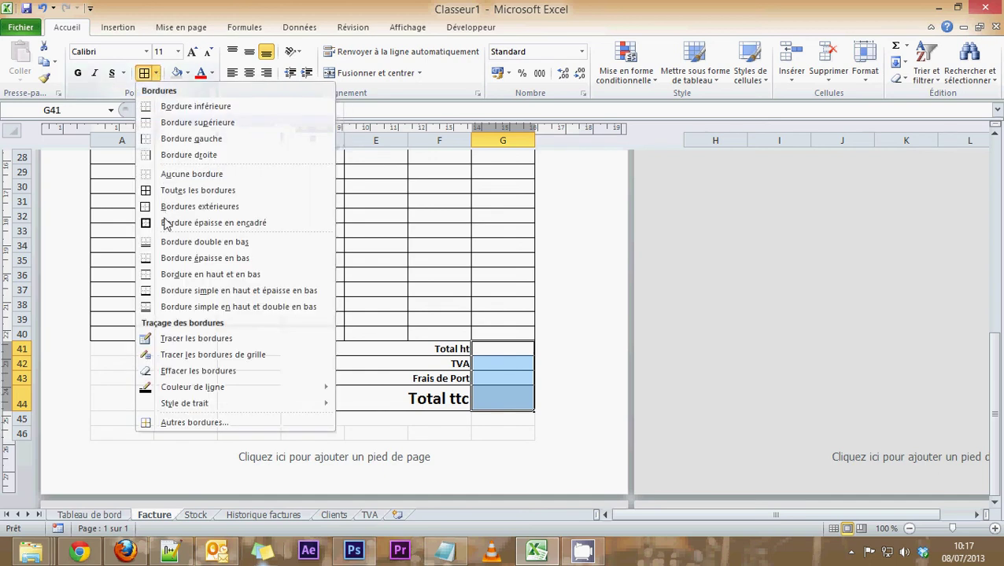
{"action": "left_click", "coordinate": [195, 230]}
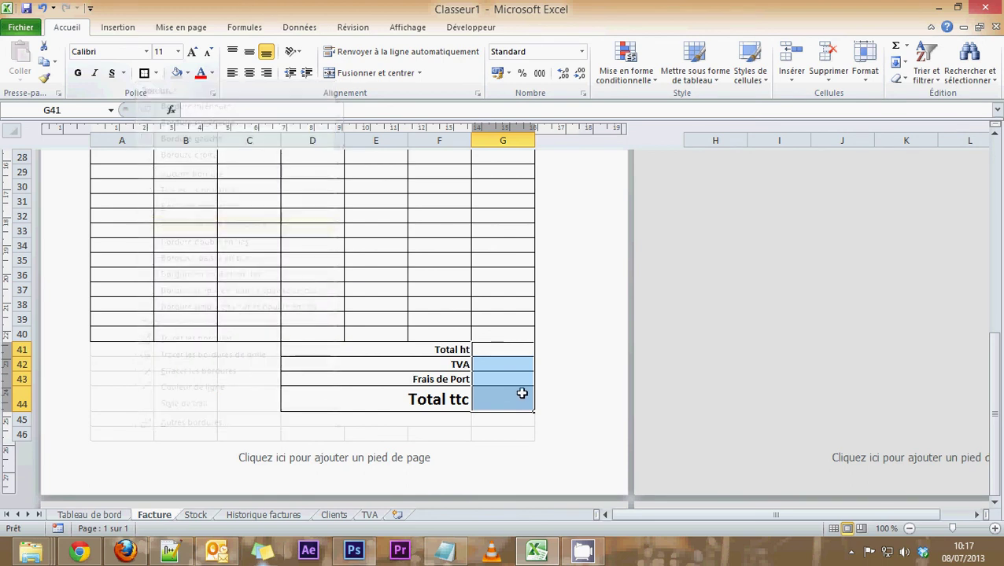
{"action": "left_click", "coordinate": [525, 392]}
Step: Drag-select various ranges around the item table and totals block
{"action": "left_click_drag", "start_coordinate": [503, 291], "coordinate": [502, 335]}
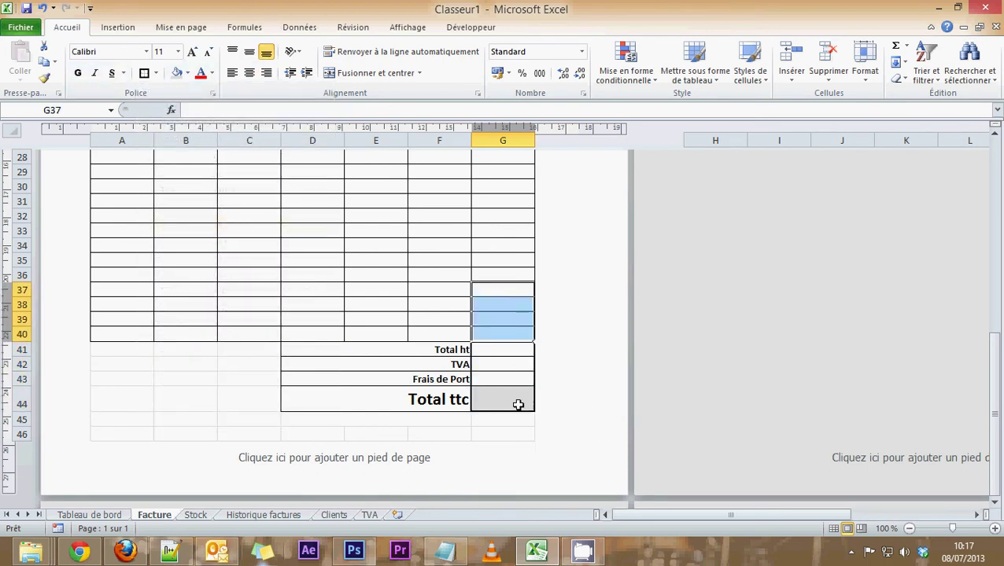
{"action": "left_click_drag", "start_coordinate": [497, 393], "coordinate": [503, 432]}
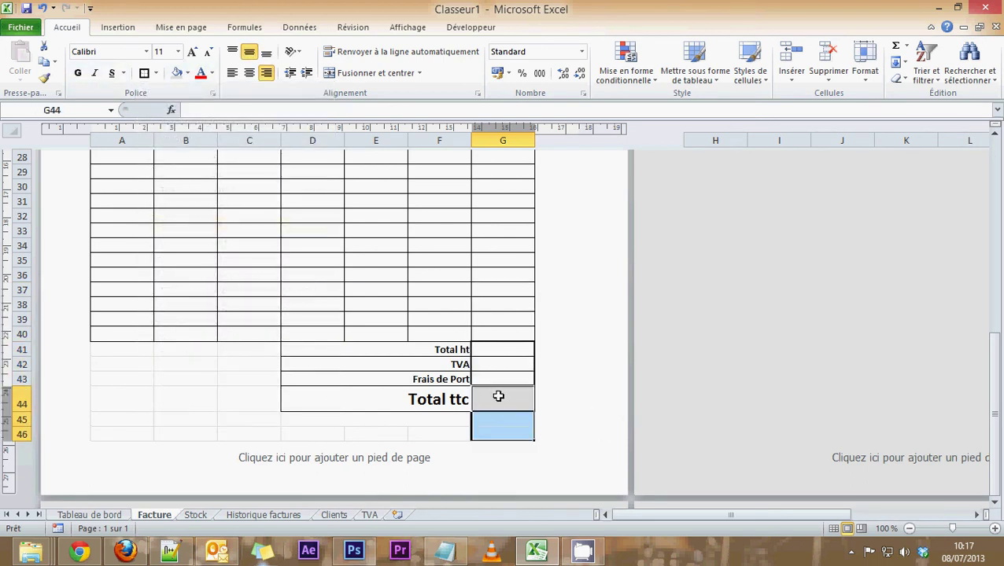
{"action": "mouse_move", "coordinate": [442, 364]}
{"action": "left_mouse_down"}
{"action": "mouse_move", "coordinate": [483, 396]}
{"action": "mouse_move", "coordinate": [503, 397]}
{"action": "left_mouse_up"}
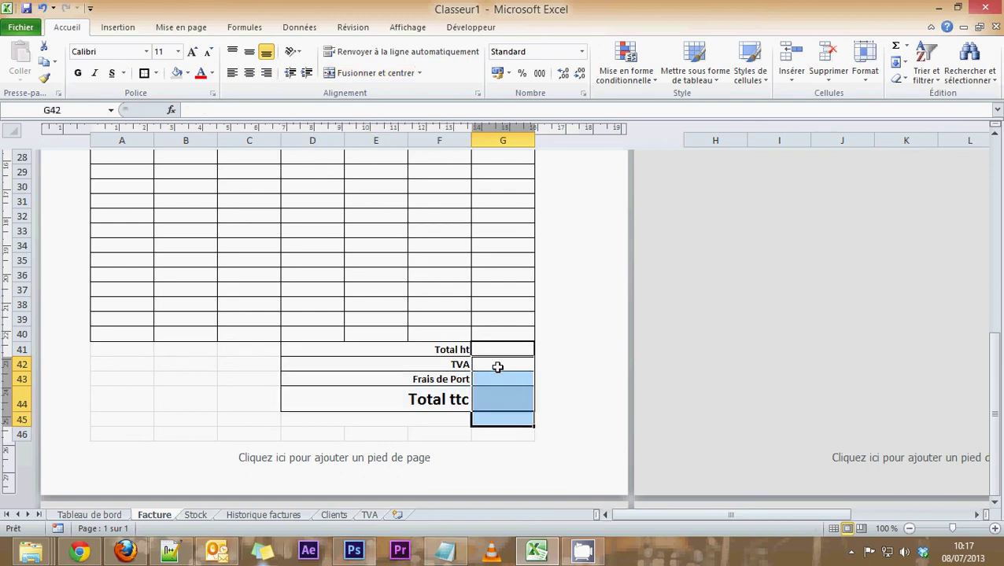
{"action": "left_click_drag", "start_coordinate": [496, 276], "coordinate": [503, 319]}
{"action": "left_click_drag", "start_coordinate": [267, 204], "coordinate": [260, 245]}
{"action": "mouse_move", "coordinate": [273, 251]}
{"action": "left_mouse_down"}
{"action": "mouse_move", "coordinate": [254, 271]}
{"action": "mouse_move", "coordinate": [287, 232]}
{"action": "mouse_move", "coordinate": [298, 197]}
{"action": "mouse_move", "coordinate": [330, 197]}
{"action": "left_mouse_up"}
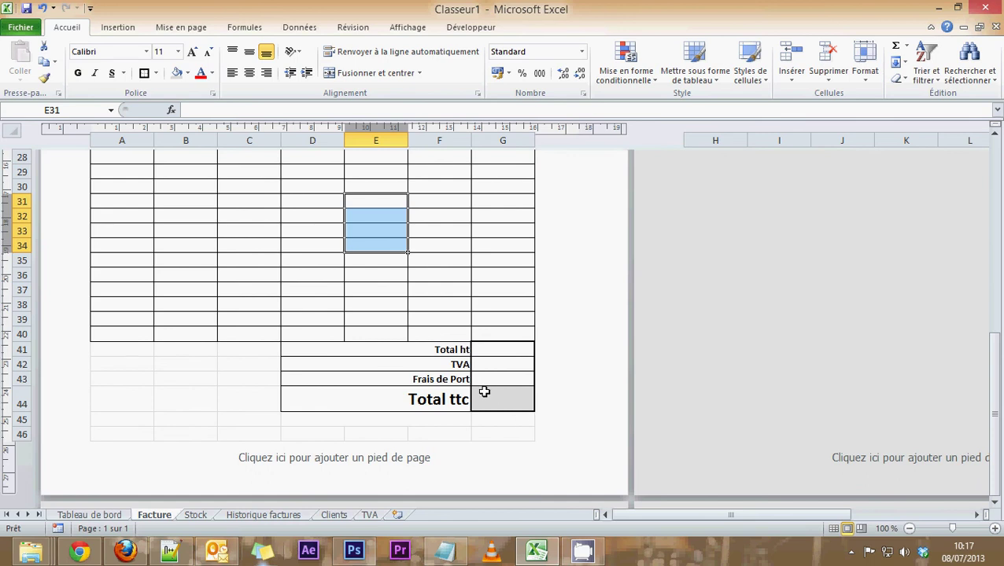
{"action": "mouse_move", "coordinate": [499, 395]}
{"action": "left_mouse_down"}
{"action": "mouse_move", "coordinate": [484, 394]}
{"action": "mouse_move", "coordinate": [487, 363]}
{"action": "left_mouse_up"}
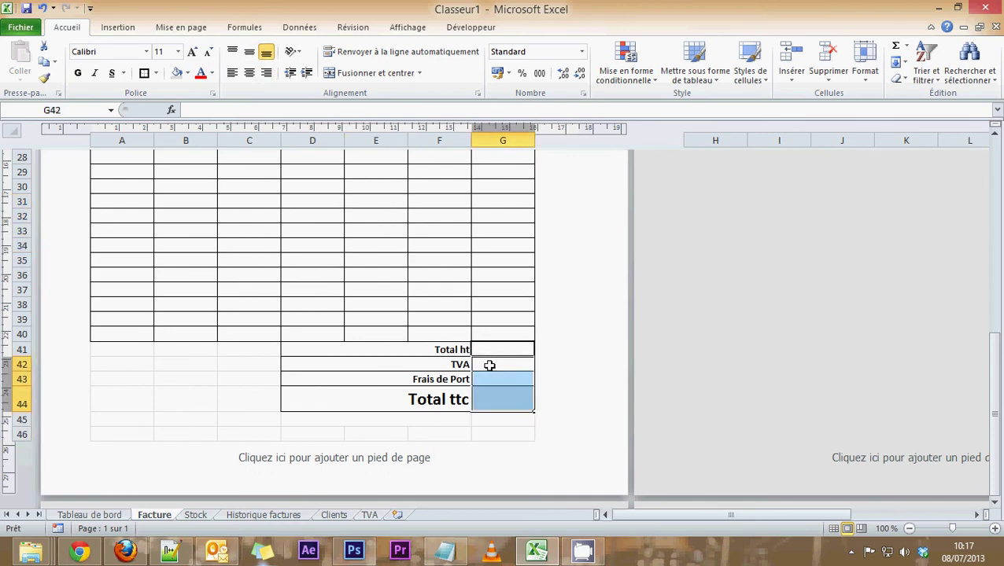
Step: Open and dismiss the shortcut menu on A31, then select G41:G44 and C37:C40
{"action": "right_click", "coordinate": [153, 203]}
{"action": "left_click", "coordinate": [383, 287]}
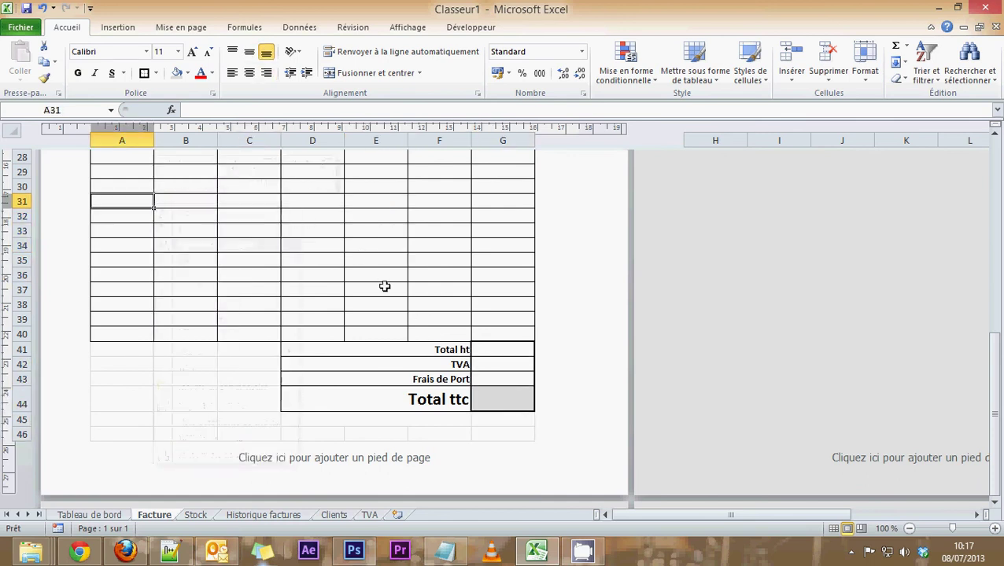
{"action": "key", "text": "shift+Down"}
{"action": "key", "text": "shift+Down"}
{"action": "key", "text": "shift+Down"}
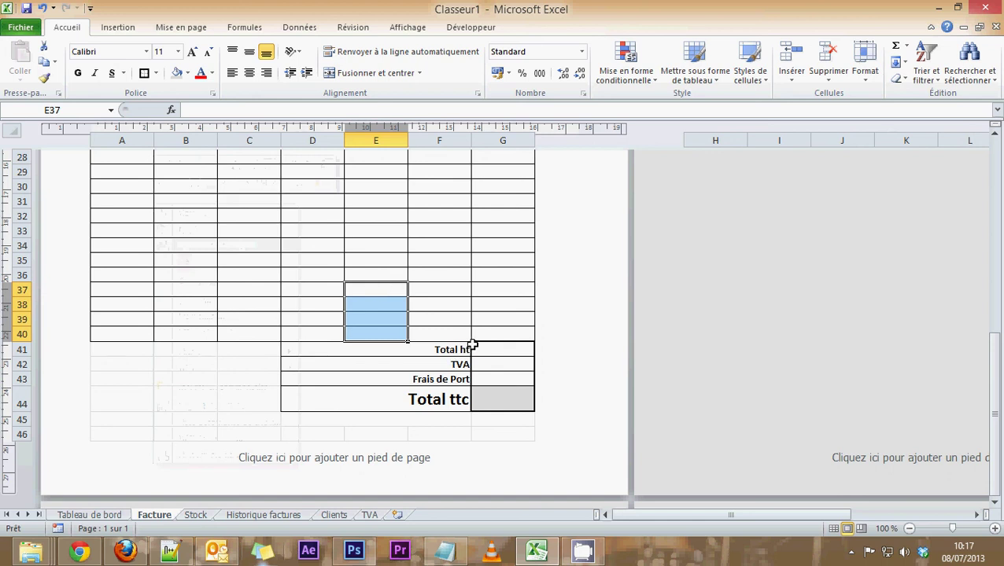
{"action": "left_click_drag", "start_coordinate": [384, 286], "coordinate": [480, 347]}
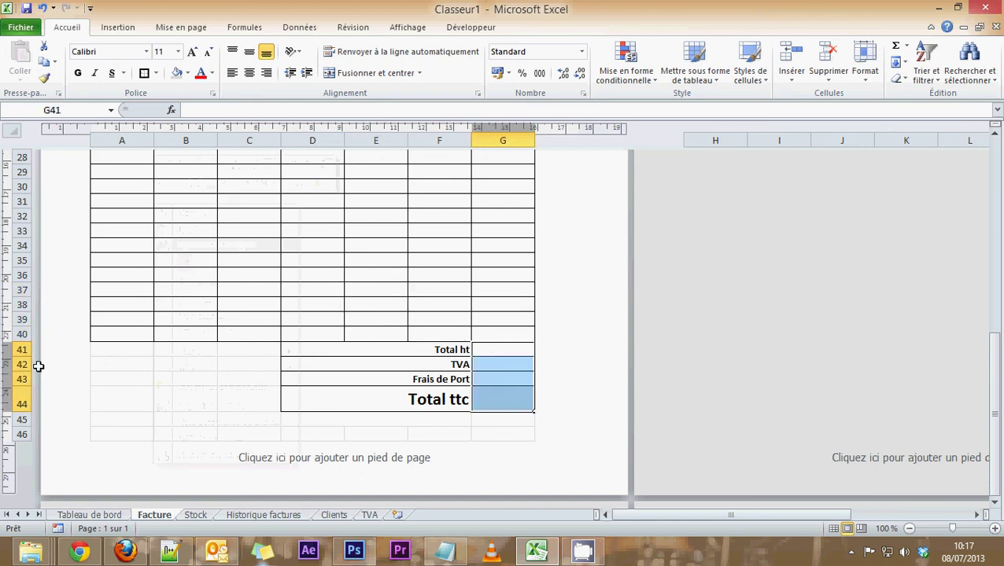
{"action": "left_click_drag", "start_coordinate": [24, 350], "coordinate": [23, 403]}
{"action": "left_click_drag", "start_coordinate": [262, 287], "coordinate": [250, 334]}
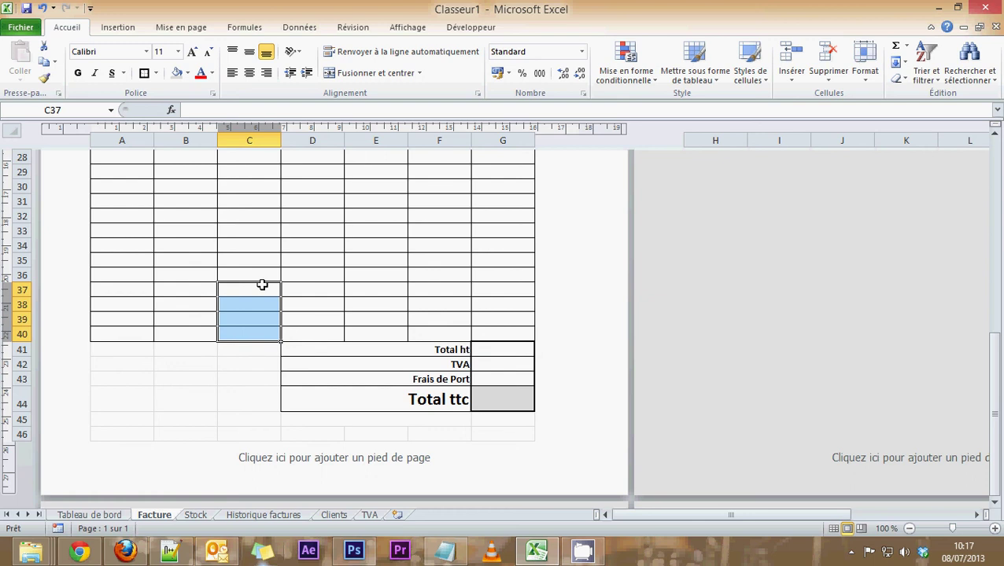
{"action": "scroll", "coordinate": [262, 284], "scroll_direction": "up", "scroll_amount": 1}
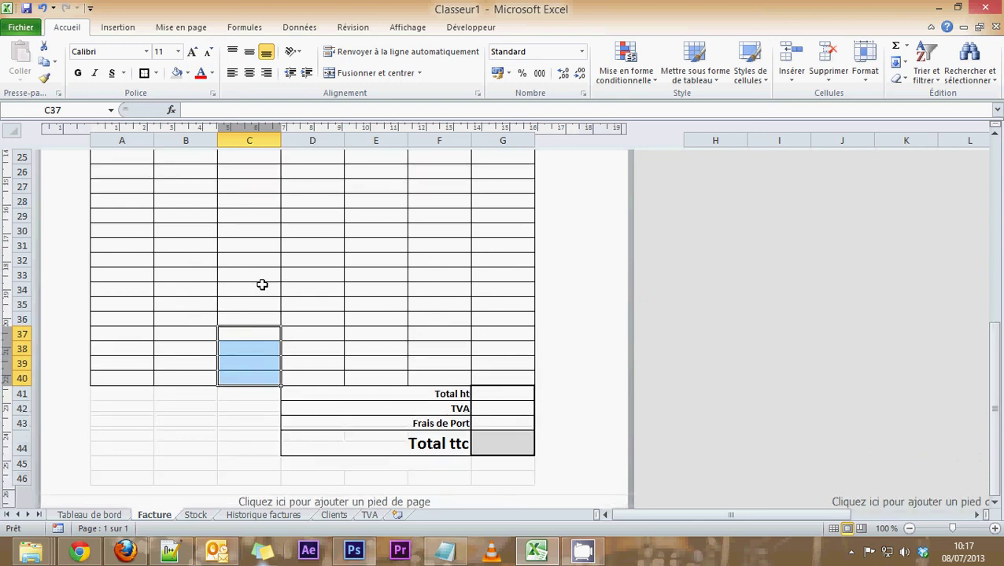
{"action": "left_click", "coordinate": [182, 242]}
Step: Reapply the outline border to G44, then select the last rows of the item table
{"action": "left_click", "coordinate": [491, 440]}
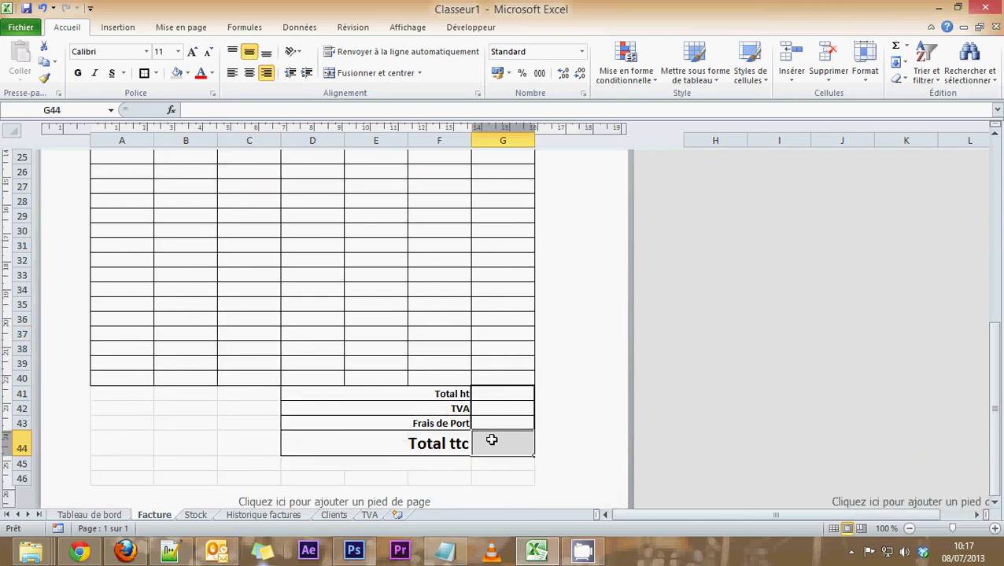
{"action": "left_click", "coordinate": [144, 73]}
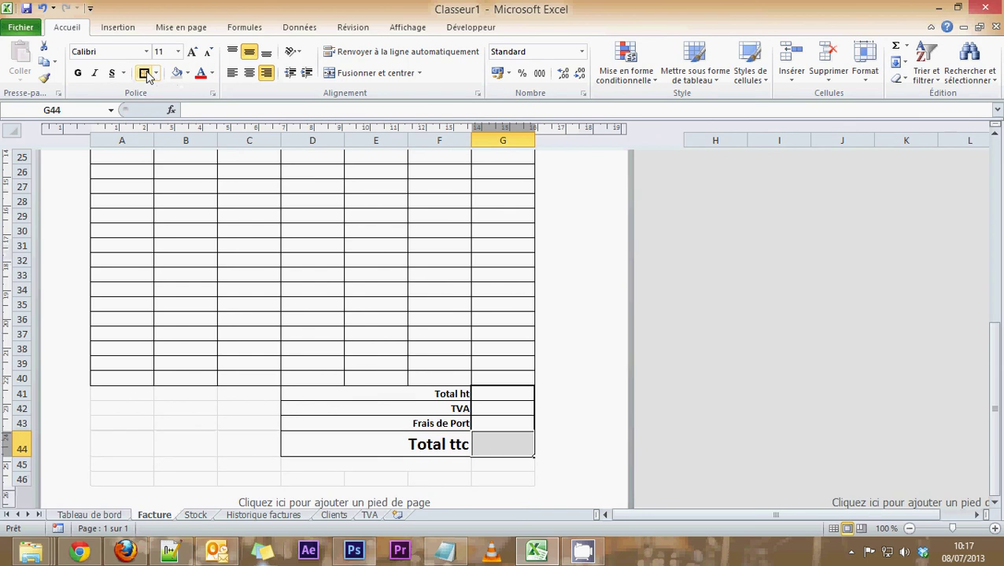
{"action": "left_click", "coordinate": [416, 304]}
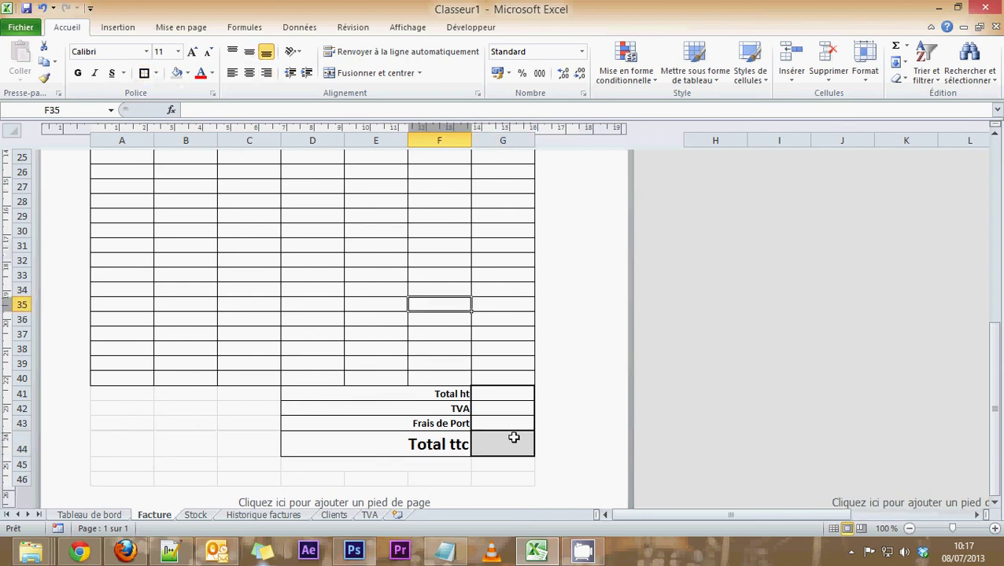
{"action": "left_click", "coordinate": [512, 437]}
{"action": "left_click", "coordinate": [436, 306]}
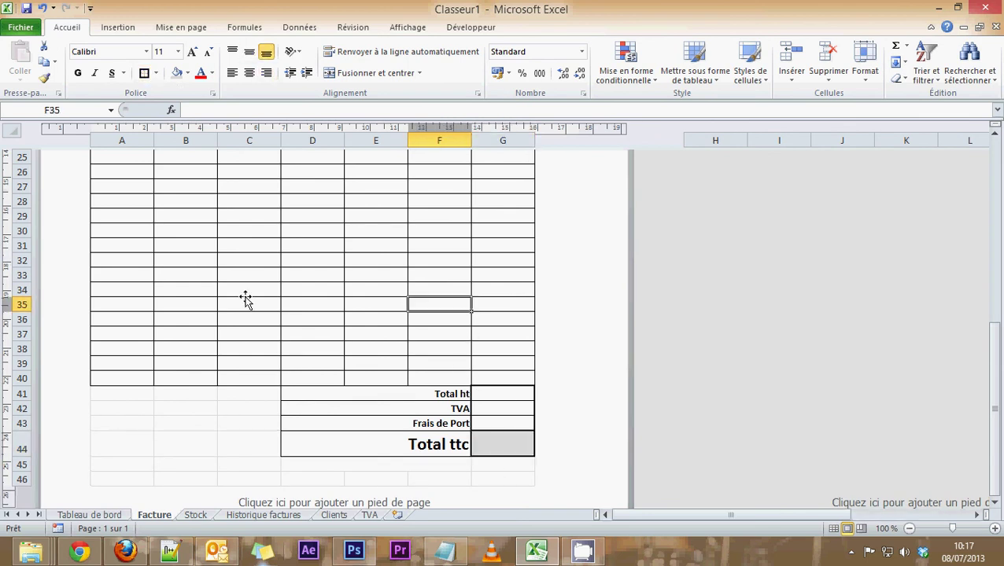
{"action": "left_click", "coordinate": [488, 441]}
{"action": "mouse_move", "coordinate": [515, 381]}
{"action": "left_mouse_down"}
{"action": "mouse_move", "coordinate": [166, 291]}
{"action": "mouse_move", "coordinate": [121, 259]}
{"action": "left_mouse_up"}
Step: Narrow the Ref. column after trying a few widths
{"action": "scroll", "coordinate": [271, 316], "scroll_direction": "up", "scroll_amount": 5}
{"action": "scroll", "coordinate": [272, 316], "scroll_direction": "up", "scroll_amount": 4}
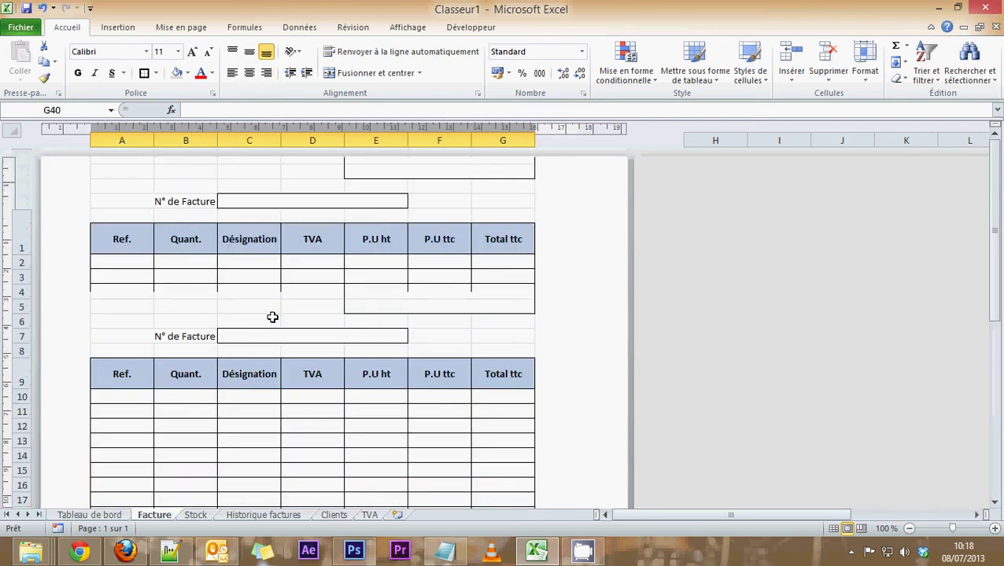
{"action": "scroll", "coordinate": [270, 318], "scroll_direction": "up", "scroll_amount": 3}
{"action": "scroll", "coordinate": [270, 318], "scroll_direction": "down", "scroll_amount": 6}
{"action": "scroll", "coordinate": [269, 319], "scroll_direction": "down", "scroll_amount": 4}
{"action": "scroll", "coordinate": [269, 319], "scroll_direction": "down", "scroll_amount": 3}
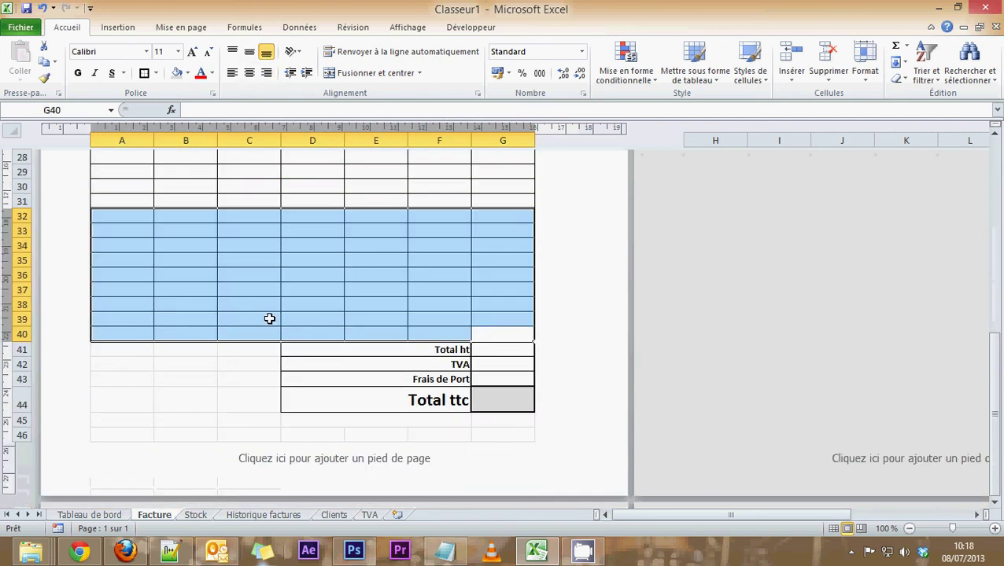
{"action": "scroll", "coordinate": [270, 318], "scroll_direction": "up", "scroll_amount": 4}
{"action": "scroll", "coordinate": [270, 318], "scroll_direction": "up", "scroll_amount": 3}
{"action": "scroll", "coordinate": [270, 319], "scroll_direction": "up", "scroll_amount": 4}
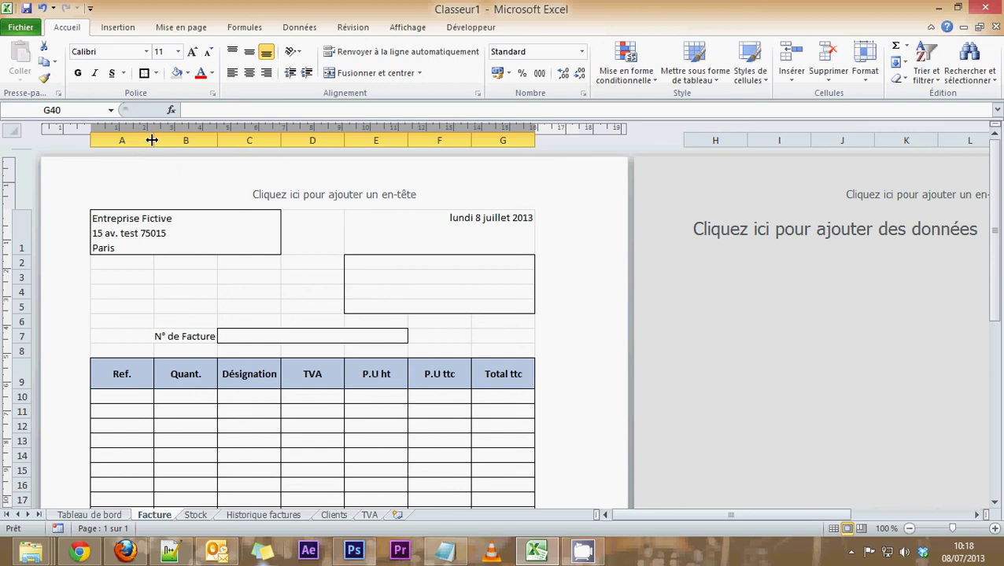
{"action": "left_click", "coordinate": [181, 395]}
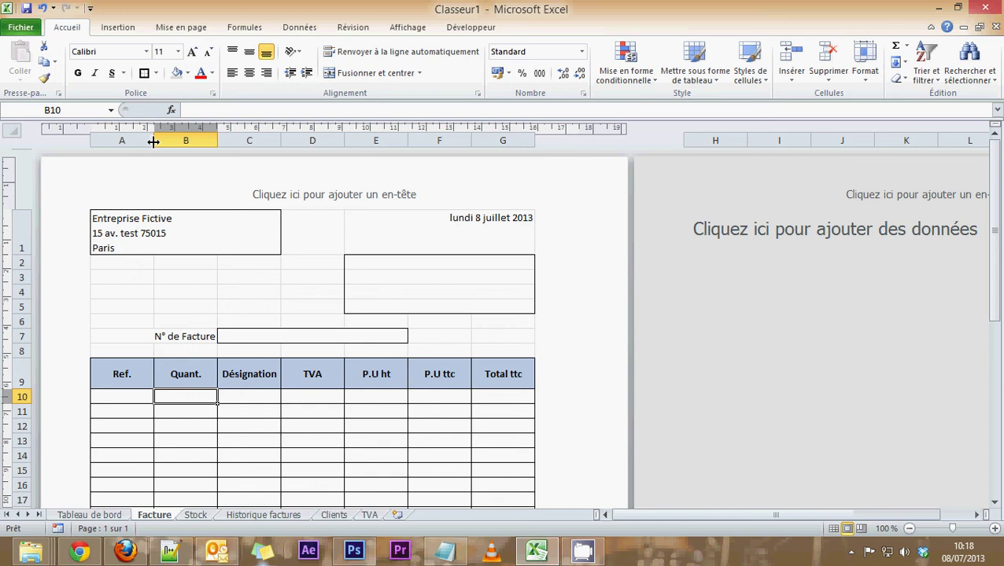
{"action": "left_click_drag", "start_coordinate": [153, 141], "coordinate": [136, 142]}
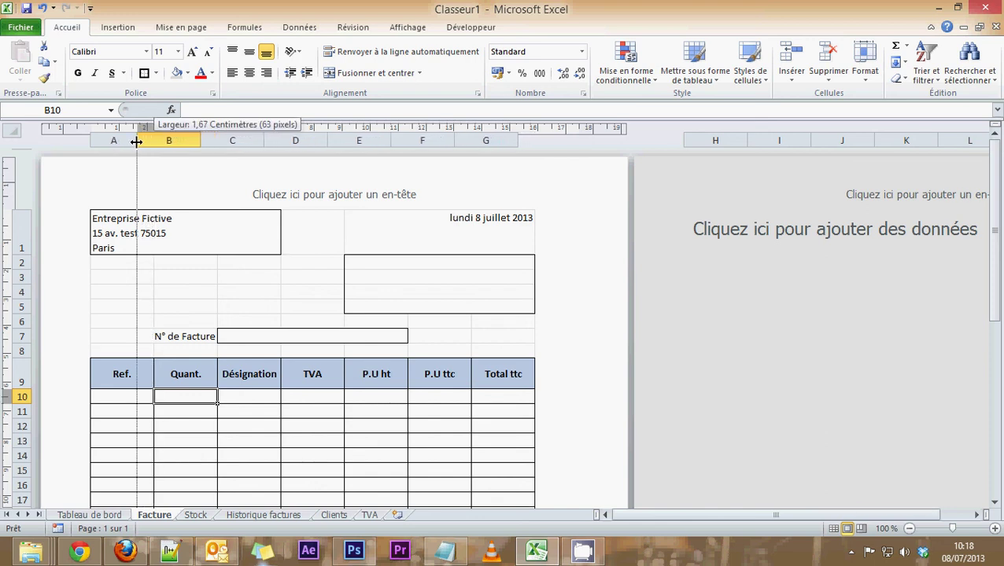
{"action": "left_click_drag", "start_coordinate": [136, 141], "coordinate": [152, 142]}
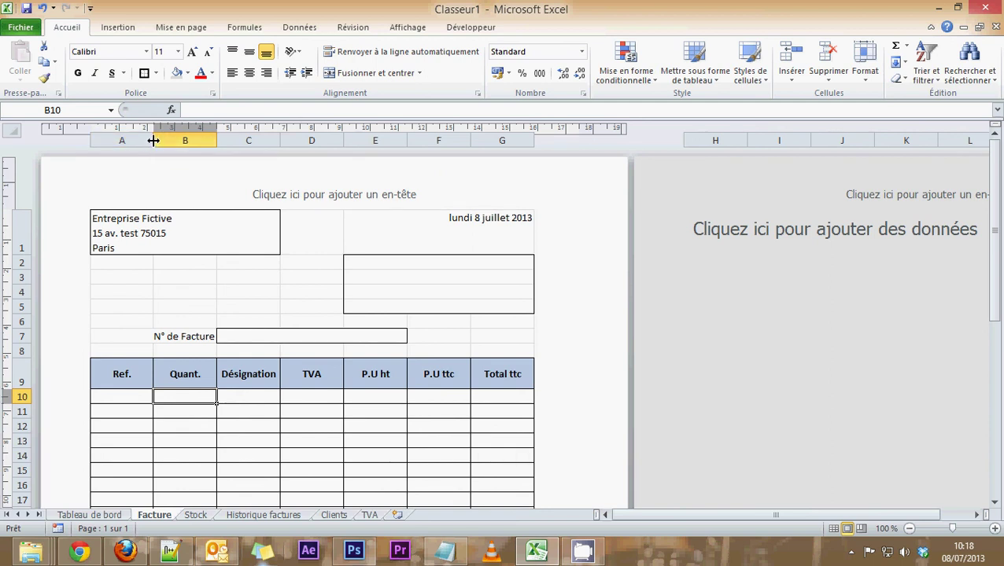
{"action": "left_click_drag", "start_coordinate": [154, 141], "coordinate": [135, 141]}
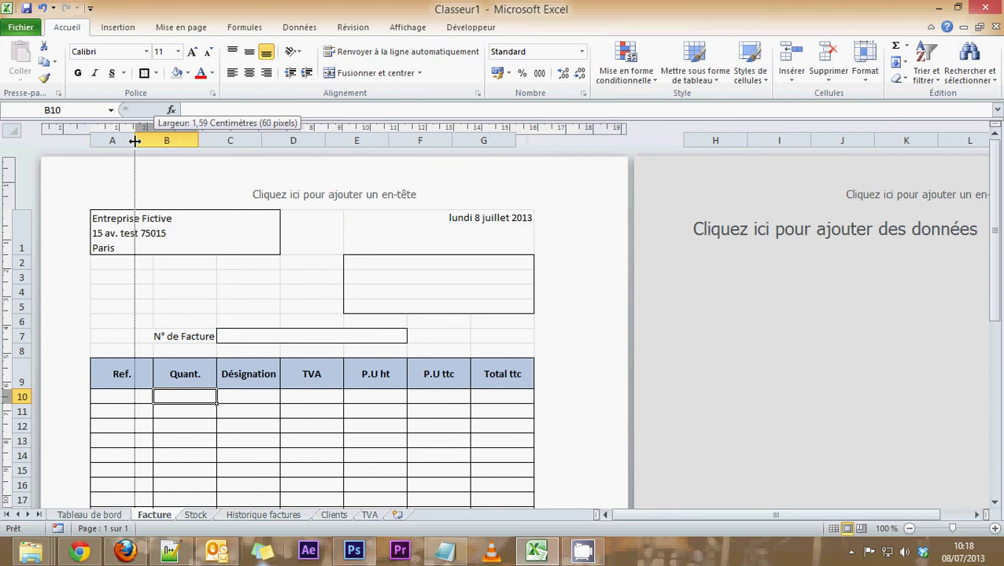
{"action": "left_click_drag", "start_coordinate": [135, 141], "coordinate": [134, 140]}
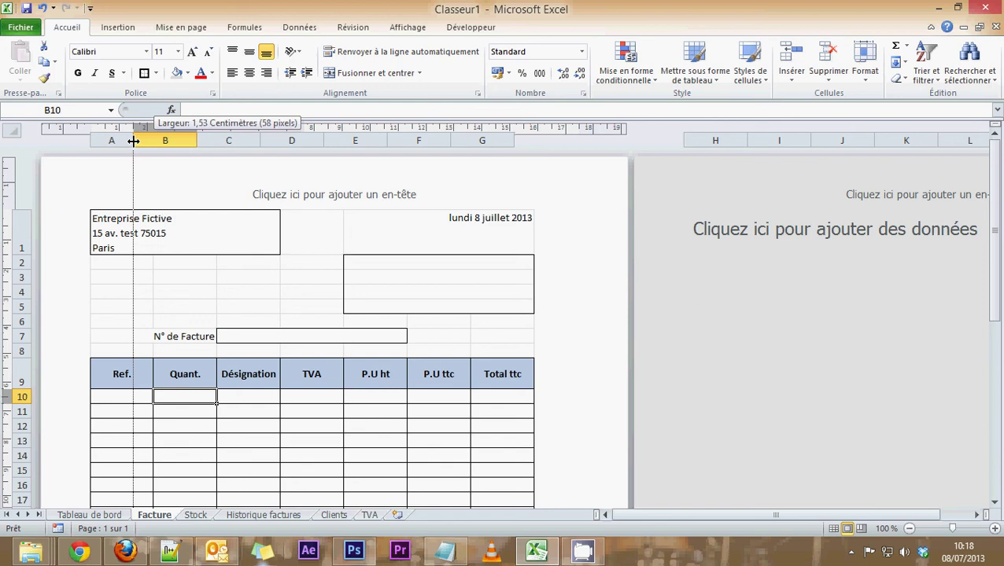
{"action": "left_click_drag", "start_coordinate": [134, 140], "coordinate": [134, 140]}
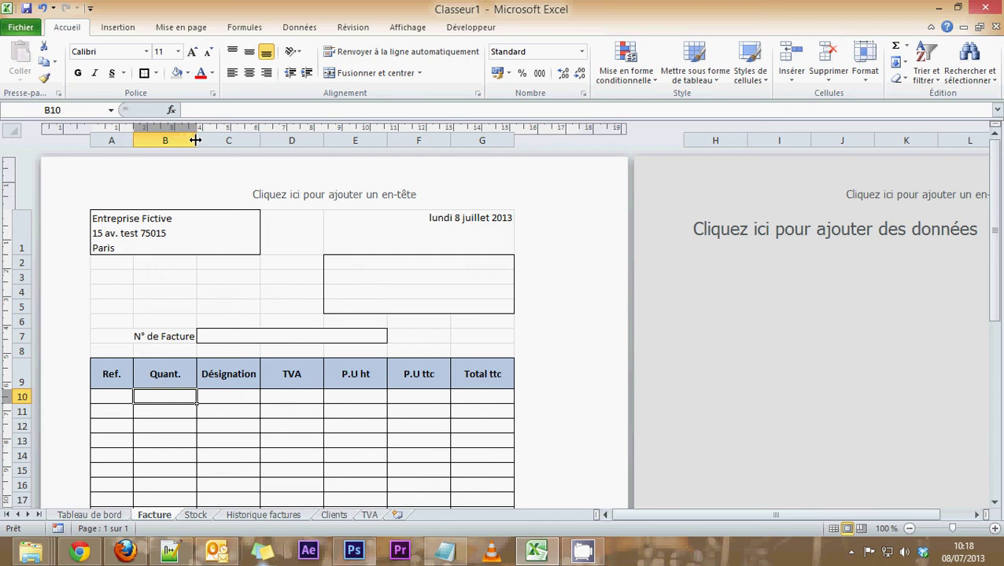
Step: Narrow the Quant., TVA and P.U ht columns and widen Désignation
{"action": "left_click_drag", "start_coordinate": [195, 140], "coordinate": [176, 141]}
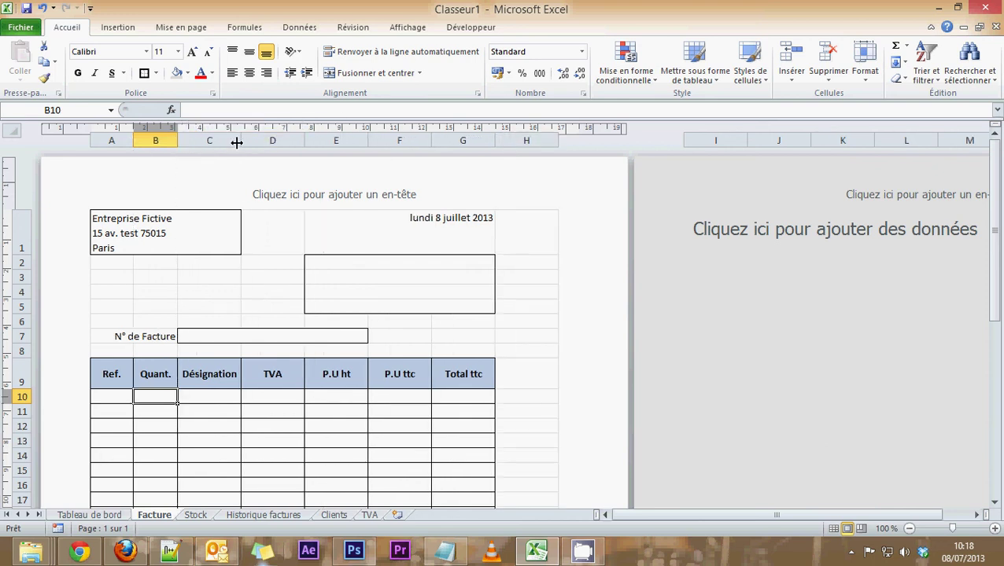
{"action": "left_click_drag", "start_coordinate": [237, 140], "coordinate": [319, 140]}
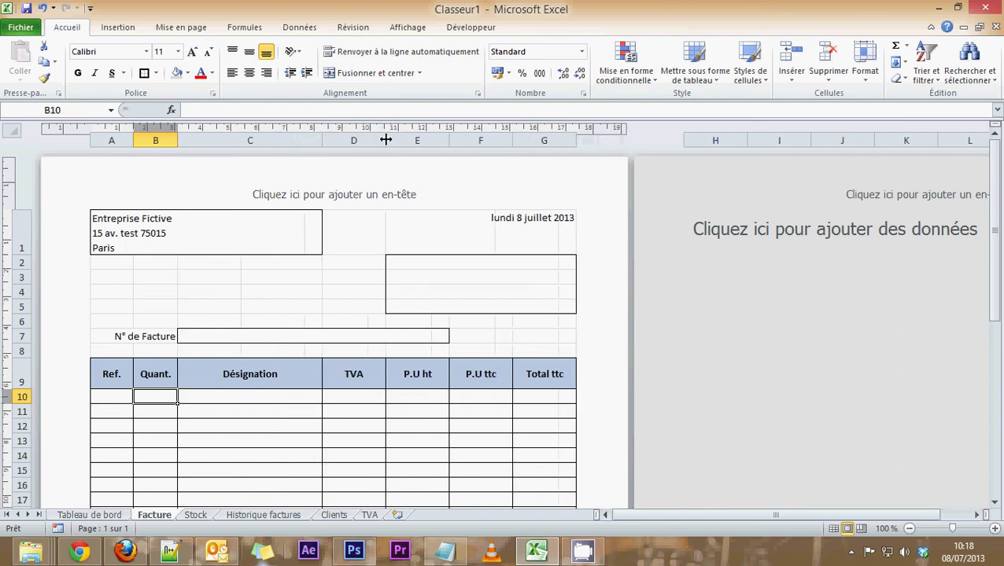
{"action": "left_click_drag", "start_coordinate": [386, 140], "coordinate": [353, 140]}
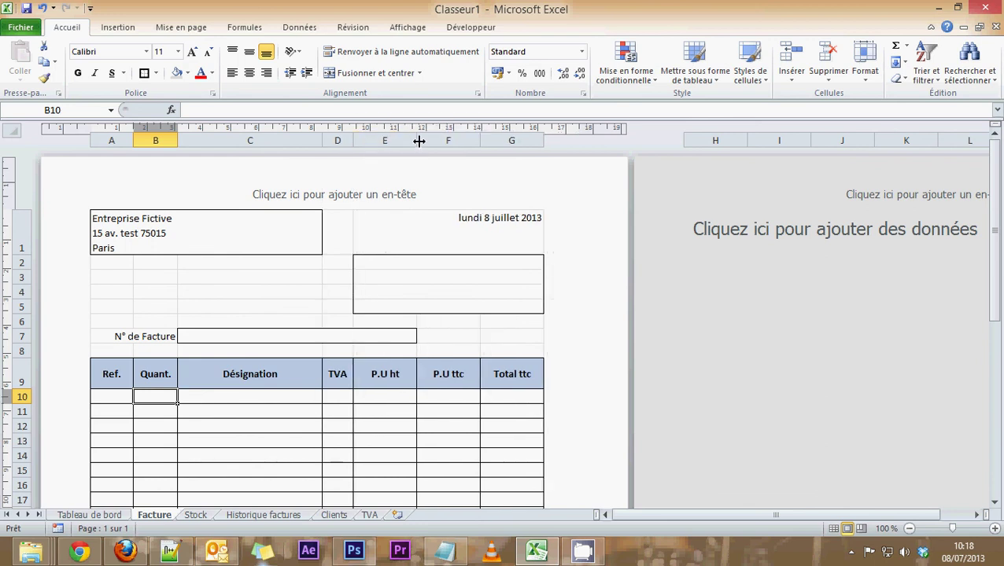
{"action": "left_click_drag", "start_coordinate": [417, 140], "coordinate": [412, 140]}
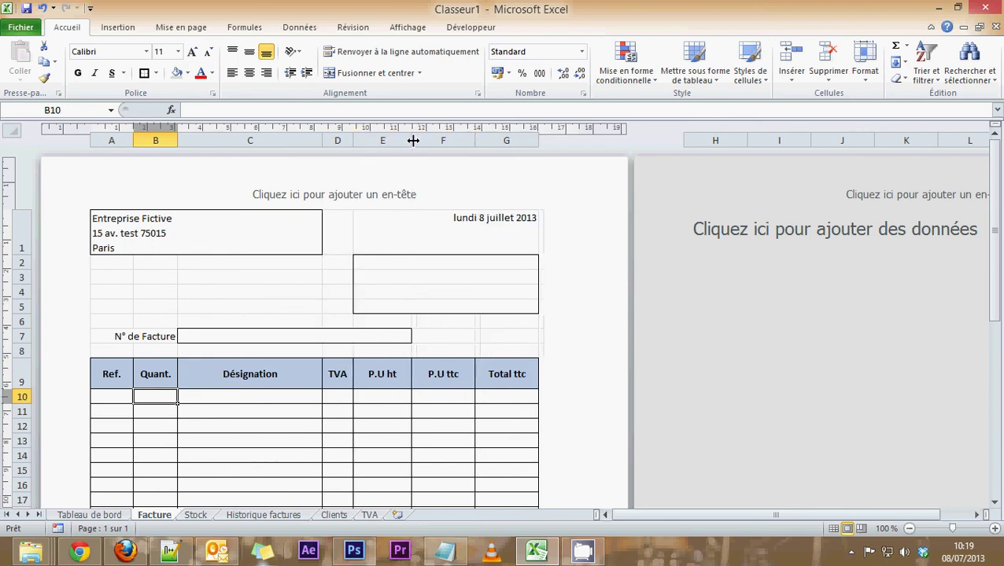
{"action": "left_click_drag", "start_coordinate": [474, 140], "coordinate": [461, 141]}
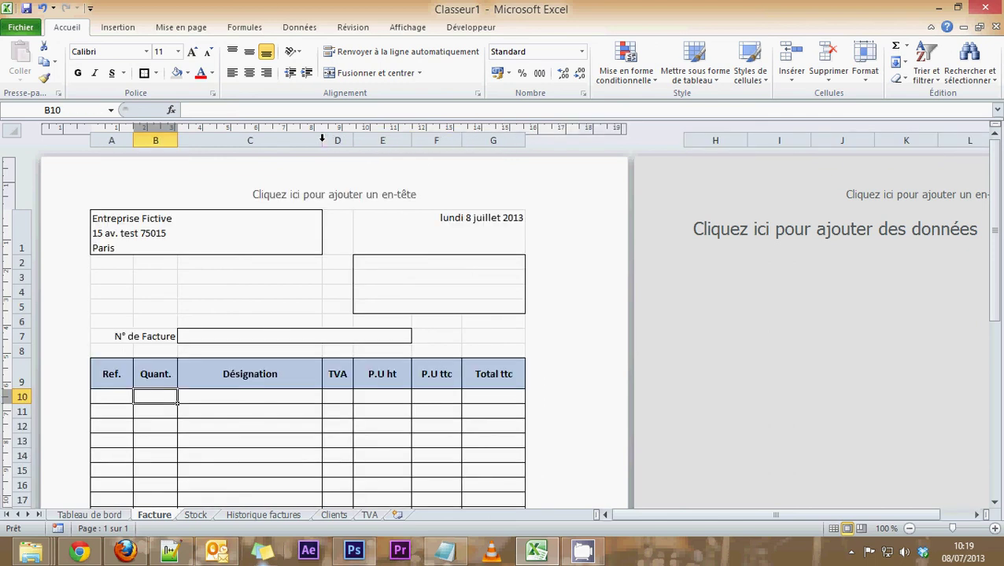
Step: Fine-tune the widths of the Désignation and Total ttc columns, widening both
{"action": "left_click_drag", "start_coordinate": [321, 140], "coordinate": [326, 140]}
{"action": "left_click_drag", "start_coordinate": [529, 140], "coordinate": [564, 140]}
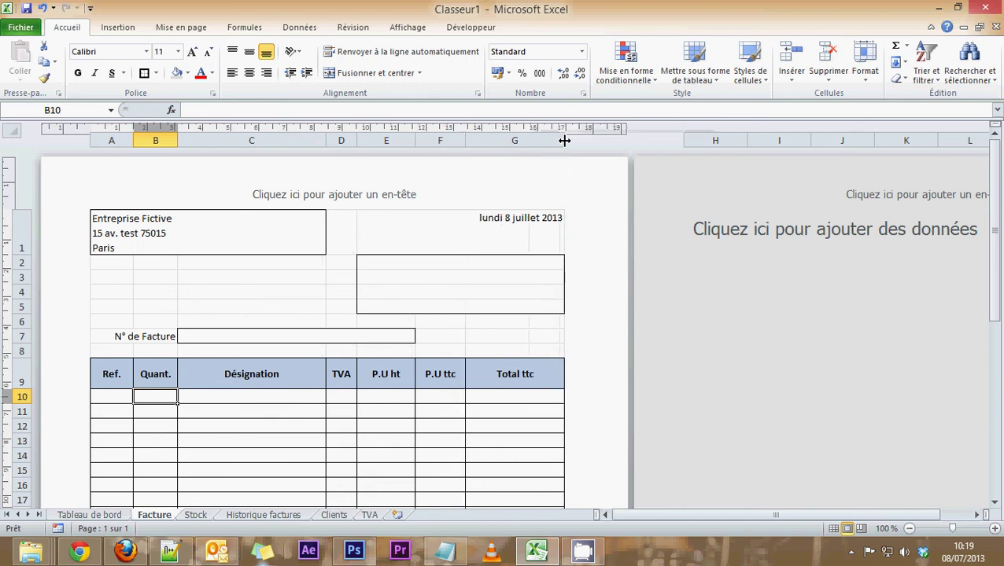
{"action": "left_click_drag", "start_coordinate": [325, 140], "coordinate": [334, 140]}
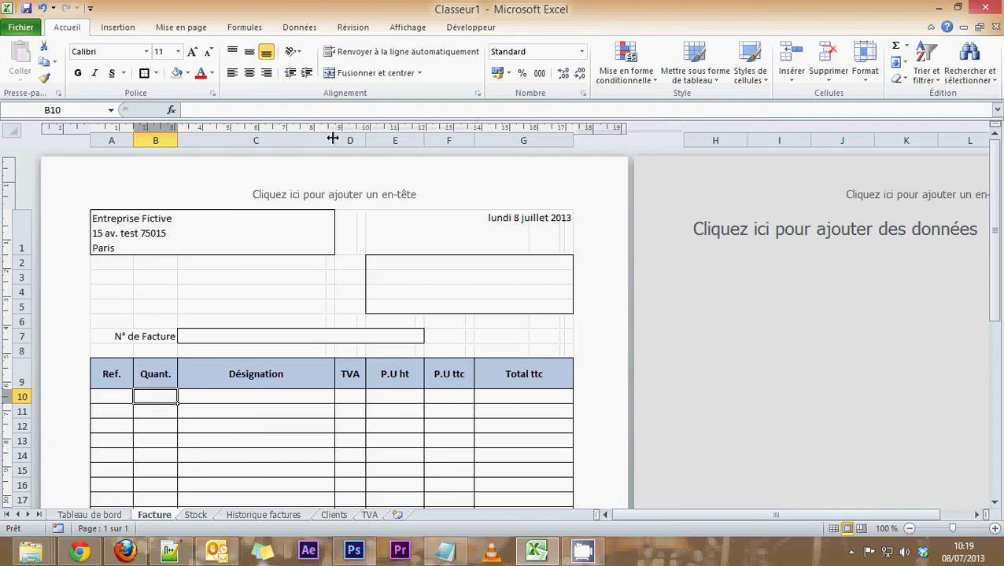
{"action": "left_click_drag", "start_coordinate": [573, 140], "coordinate": [566, 140]}
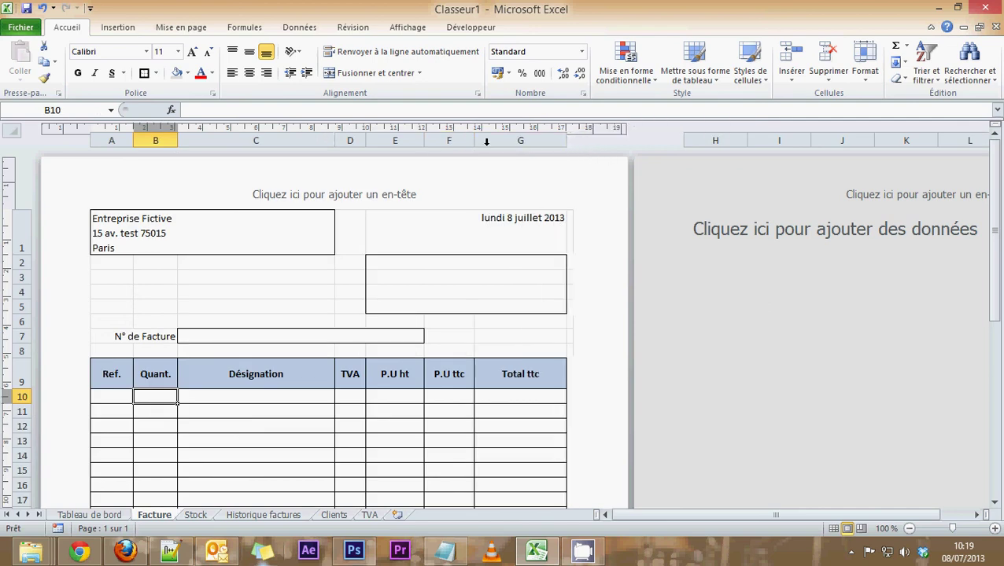
{"action": "left_click_drag", "start_coordinate": [334, 140], "coordinate": [343, 140]}
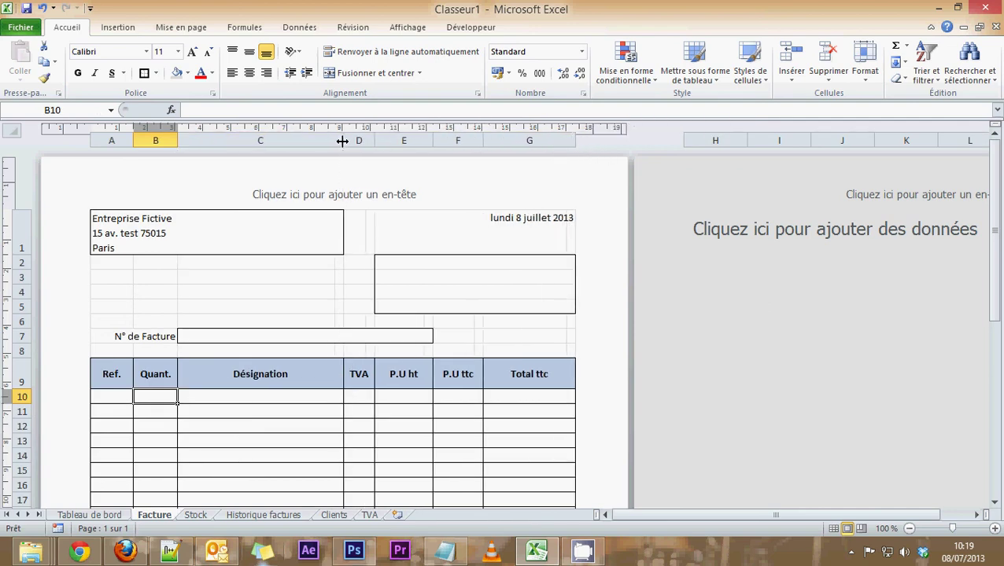
{"action": "scroll", "coordinate": [292, 404], "scroll_direction": "down", "scroll_amount": 3}
{"action": "scroll", "coordinate": [273, 418], "scroll_direction": "down", "scroll_amount": 5}
{"action": "scroll", "coordinate": [274, 421], "scroll_direction": "down", "scroll_amount": 1}
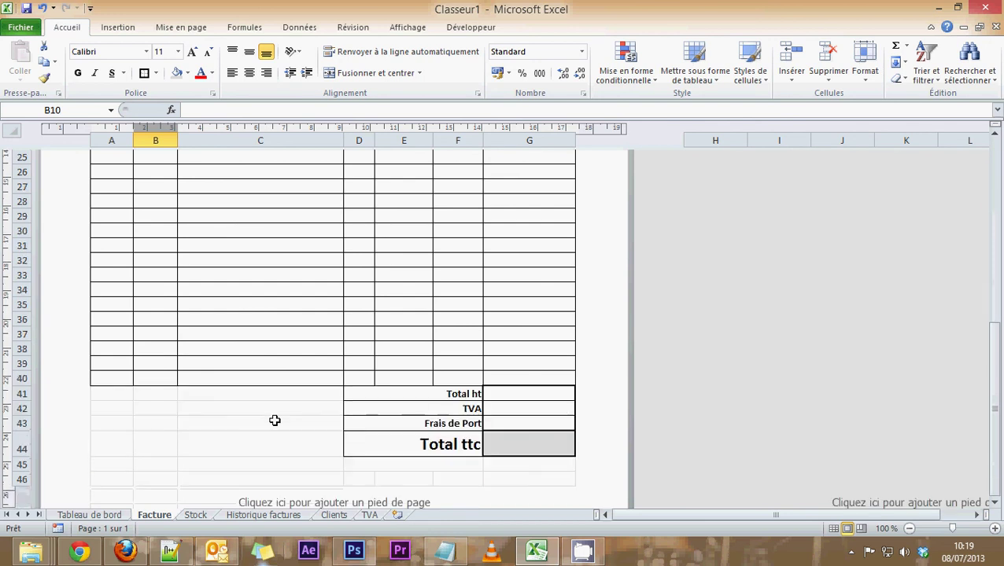
{"action": "left_click", "coordinate": [275, 421]}
{"action": "scroll", "coordinate": [279, 419], "scroll_direction": "up", "scroll_amount": 3}
{"action": "scroll", "coordinate": [284, 418], "scroll_direction": "up", "scroll_amount": 4}
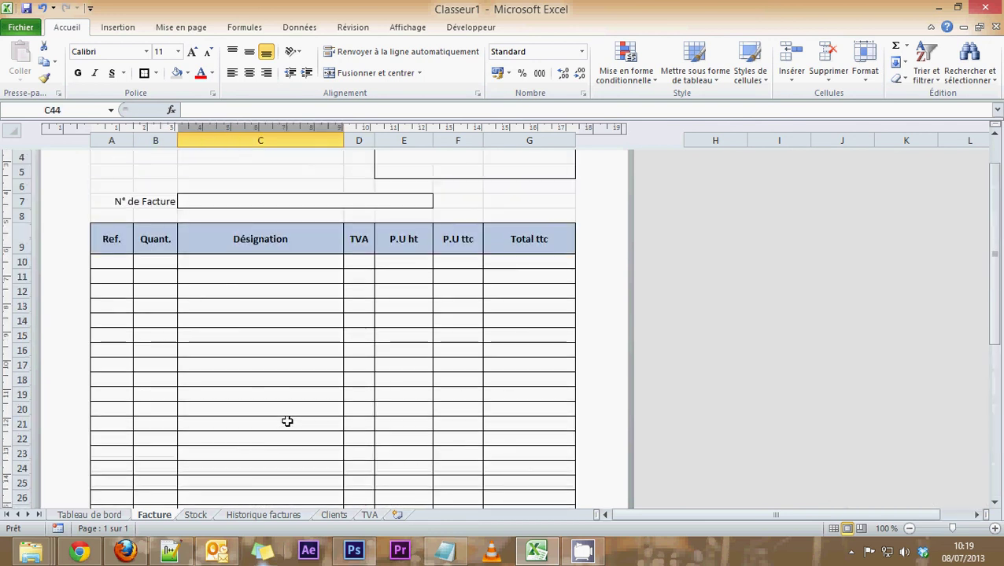
{"action": "left_click", "coordinate": [282, 419]}
{"action": "scroll", "coordinate": [243, 357], "scroll_direction": "up", "scroll_amount": 3}
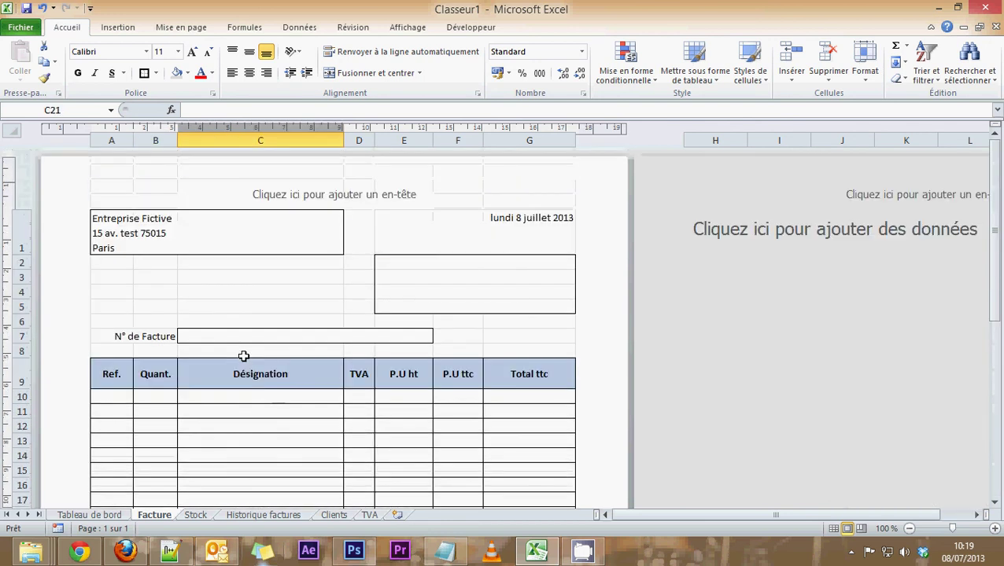
{"action": "scroll", "coordinate": [244, 356], "scroll_direction": "down", "scroll_amount": 2}
{"action": "scroll", "coordinate": [243, 357], "scroll_direction": "down", "scroll_amount": 3}
{"action": "scroll", "coordinate": [243, 357], "scroll_direction": "down", "scroll_amount": 3}
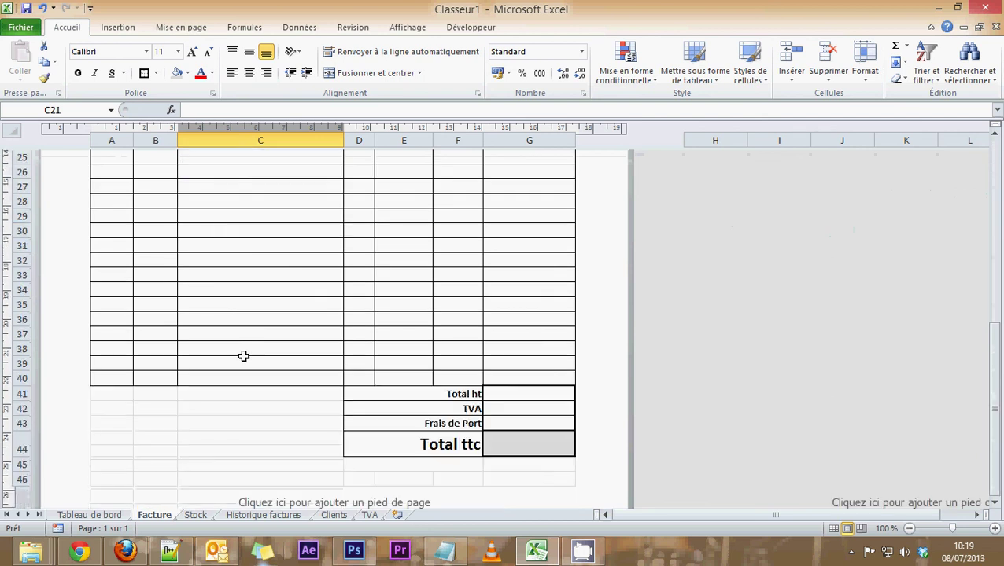
{"action": "scroll", "coordinate": [244, 356], "scroll_direction": "down", "scroll_amount": 2}
{"action": "scroll", "coordinate": [243, 356], "scroll_direction": "up", "scroll_amount": 4}
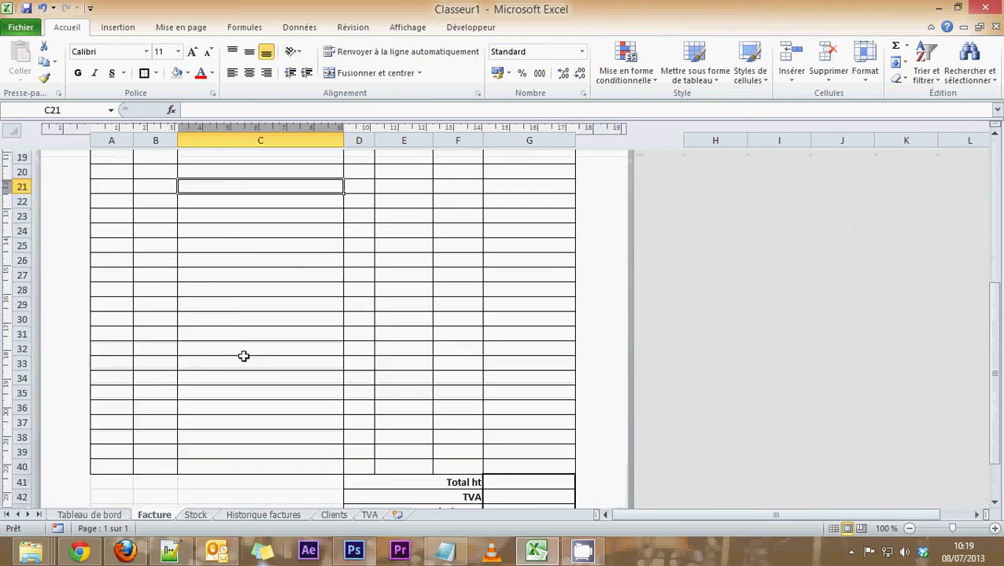
{"action": "scroll", "coordinate": [243, 357], "scroll_direction": "up", "scroll_amount": 6}
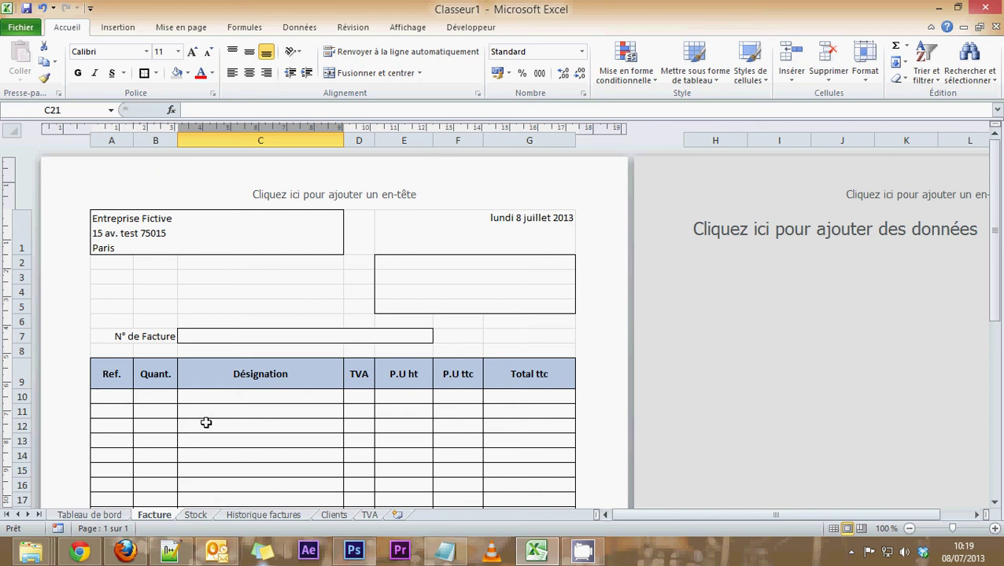
{"action": "scroll", "coordinate": [206, 422], "scroll_direction": "down", "scroll_amount": 4}
{"action": "scroll", "coordinate": [206, 422], "scroll_direction": "down", "scroll_amount": 4}
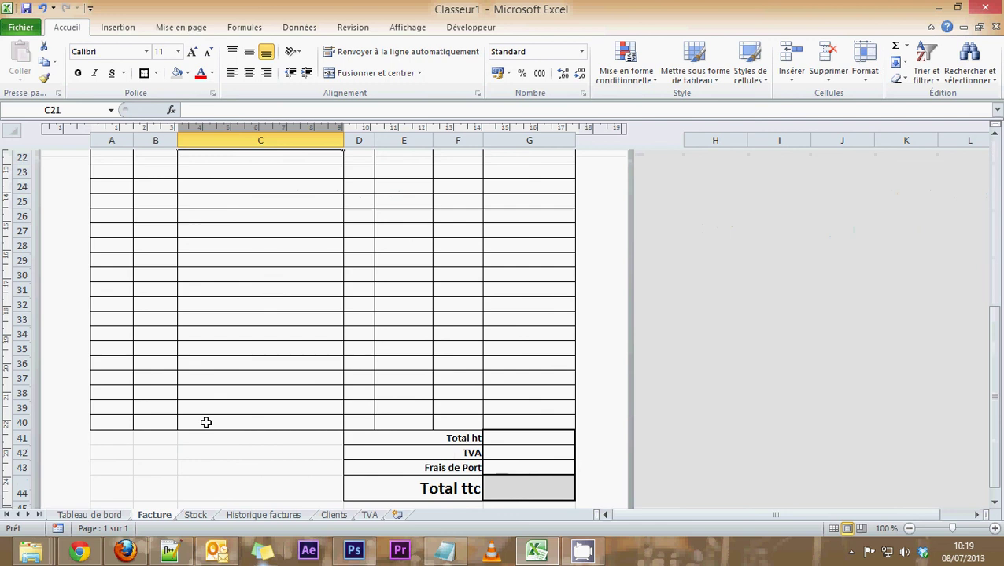
{"action": "scroll", "coordinate": [206, 422], "scroll_direction": "up", "scroll_amount": 4}
{"action": "scroll", "coordinate": [205, 422], "scroll_direction": "up", "scroll_amount": 4}
{"action": "left_click", "coordinate": [216, 398]}
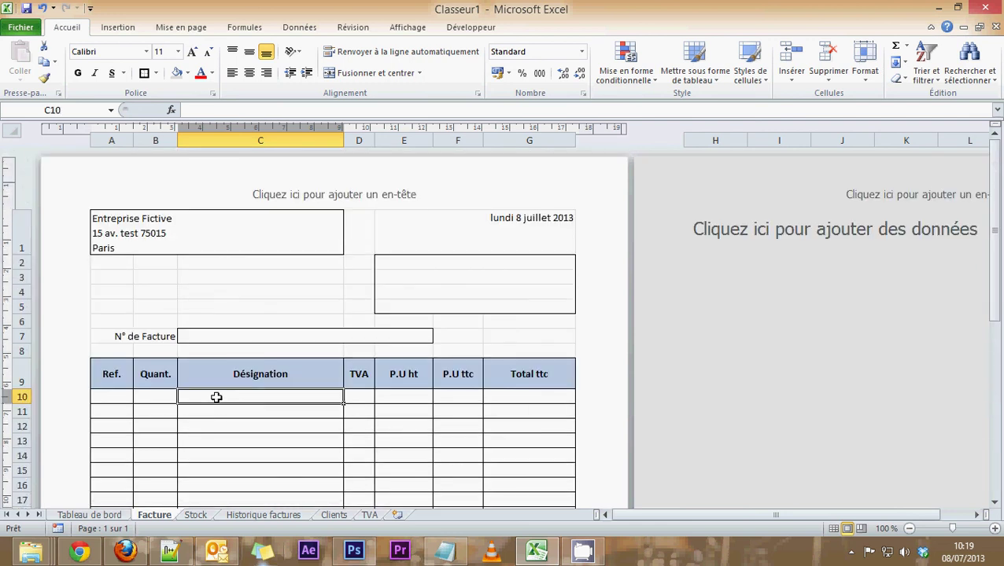